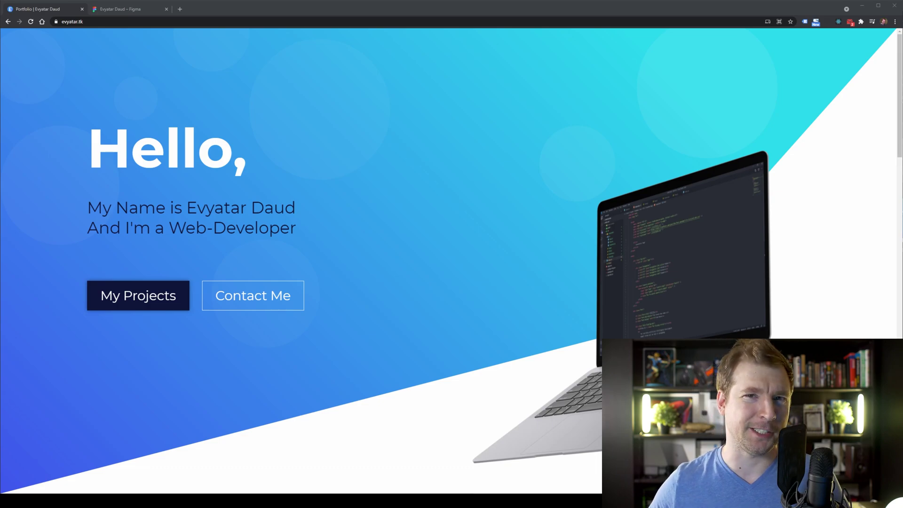
- Reveal the live portfolio site's full web address in Chrome's address bar
{"action": "left_click", "coordinate": [90, 22]}
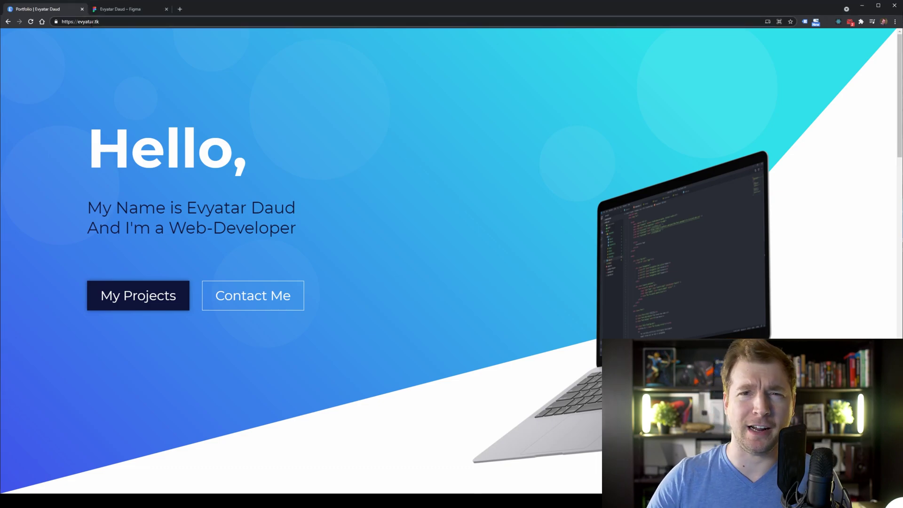
- In the Figma design file, nudge the laptop image slightly right and down, keeping Hello unmoved
{"action": "left_click", "coordinate": [117, 14]}
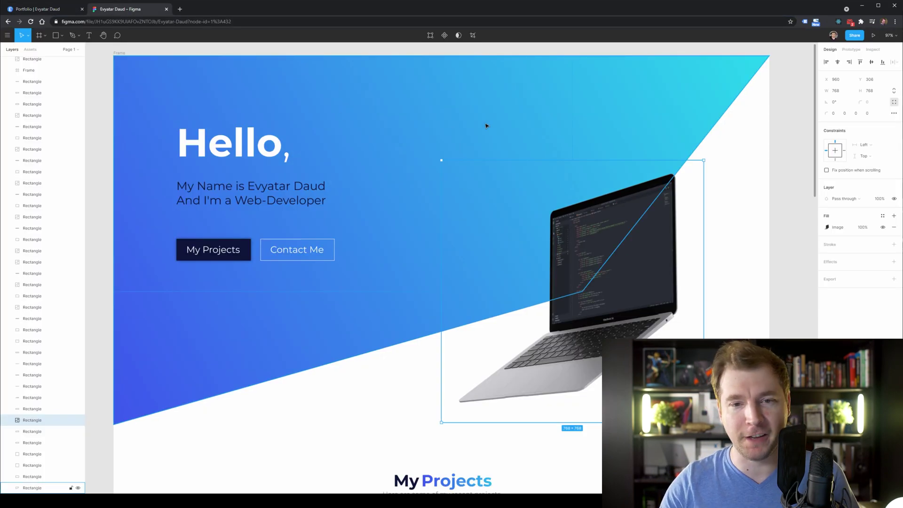
{"action": "left_click", "coordinate": [385, 118]}
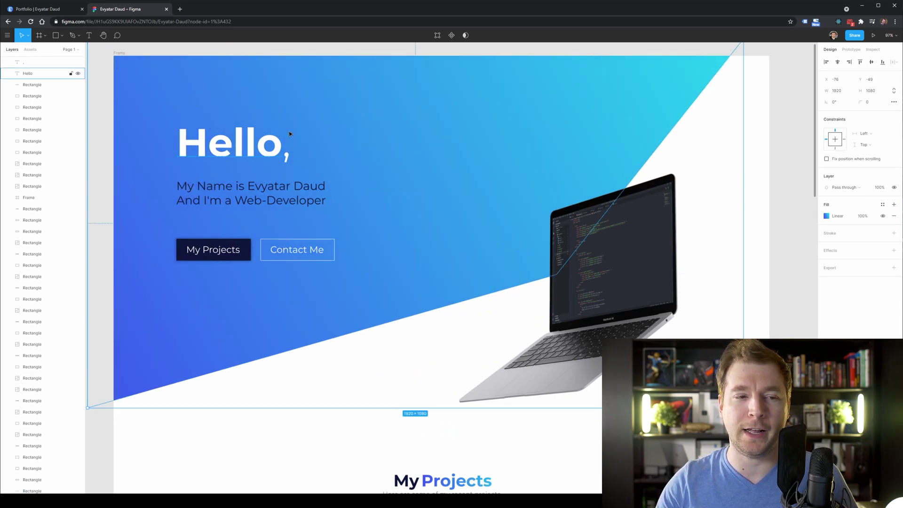
{"action": "left_click", "coordinate": [244, 147]}
{"action": "left_click_drag", "start_coordinate": [227, 150], "coordinate": [249, 112]}
{"action": "key", "text": "ctrl+z"}
{"action": "left_click_drag", "start_coordinate": [636, 283], "coordinate": [647, 304]}
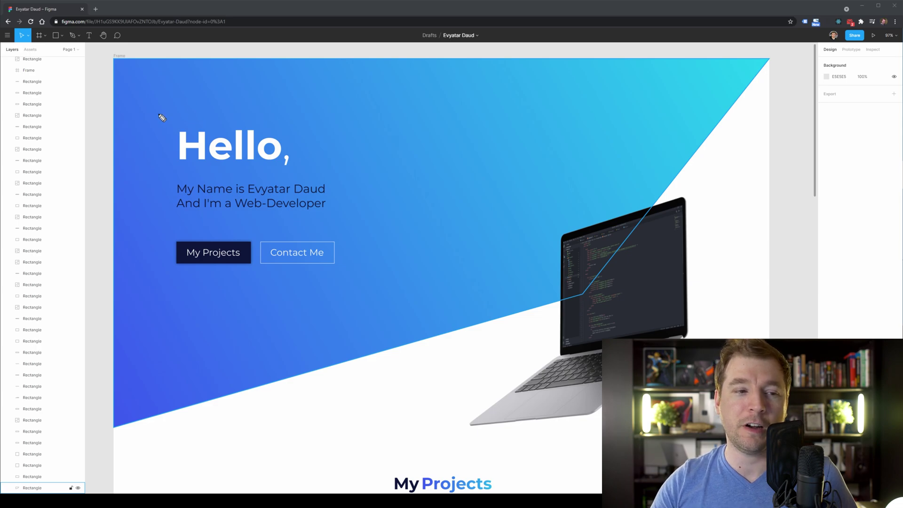
{"action": "mouse_move", "coordinate": [162, 118]}
{"action": "left_mouse_down"}
{"action": "mouse_move", "coordinate": [162, 171]}
{"action": "mouse_move", "coordinate": [306, 176]}
{"action": "mouse_move", "coordinate": [305, 116]}
{"action": "mouse_move", "coordinate": [160, 115]}
{"action": "left_mouse_up"}
{"action": "key", "text": "ctrl+shift+7"}
{"action": "left_click_drag", "start_coordinate": [293, 134], "coordinate": [355, 92]}
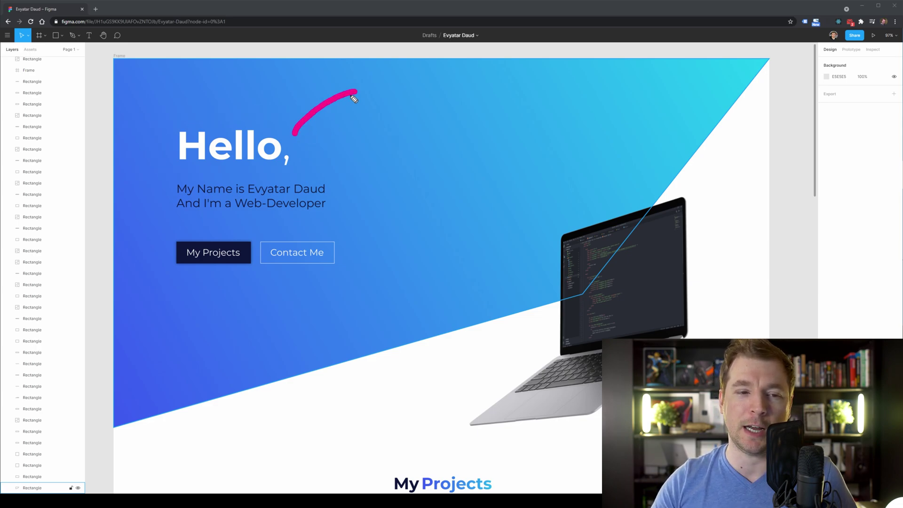
{"action": "mouse_move", "coordinate": [293, 116]}
{"action": "left_mouse_down"}
{"action": "mouse_move", "coordinate": [299, 137]}
{"action": "mouse_move", "coordinate": [332, 129]}
{"action": "left_mouse_up"}
{"action": "left_click_drag", "start_coordinate": [384, 71], "coordinate": [391, 120]}
{"action": "mouse_move", "coordinate": [404, 71]}
{"action": "left_mouse_down"}
{"action": "mouse_move", "coordinate": [427, 104]}
{"action": "mouse_move", "coordinate": [383, 58]}
{"action": "left_mouse_up"}
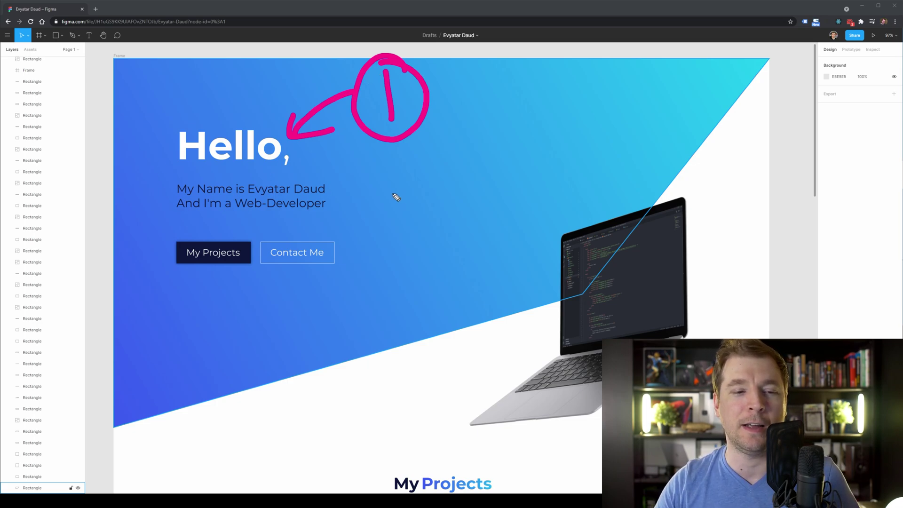
{"action": "mouse_move", "coordinate": [161, 177]}
{"action": "left_mouse_down"}
{"action": "mouse_move", "coordinate": [174, 216]}
{"action": "mouse_move", "coordinate": [287, 218]}
{"action": "mouse_move", "coordinate": [340, 217]}
{"action": "mouse_move", "coordinate": [351, 175]}
{"action": "mouse_move", "coordinate": [158, 172]}
{"action": "left_mouse_up"}
{"action": "left_click_drag", "start_coordinate": [353, 179], "coordinate": [419, 162]}
{"action": "mouse_move", "coordinate": [369, 166]}
{"action": "left_mouse_down"}
{"action": "mouse_move", "coordinate": [358, 175]}
{"action": "mouse_move", "coordinate": [371, 189]}
{"action": "left_mouse_up"}
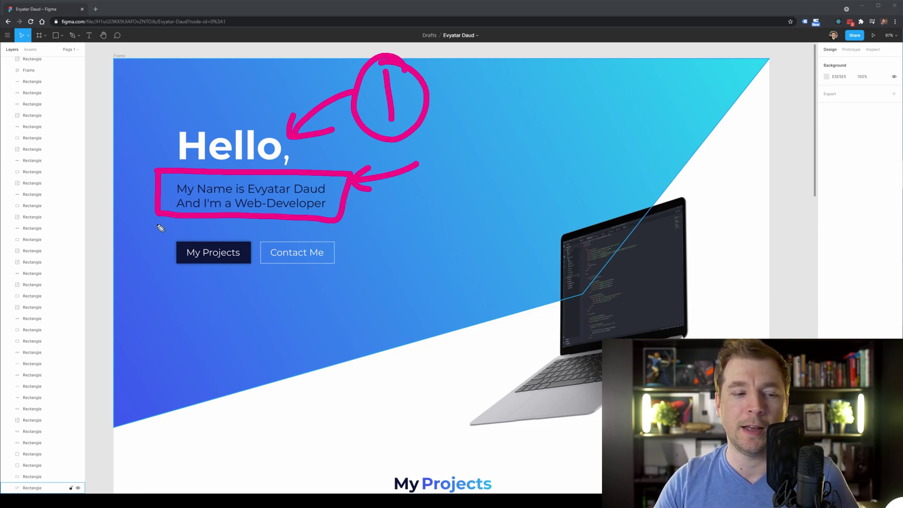
{"action": "mouse_move", "coordinate": [160, 228]}
{"action": "left_mouse_down"}
{"action": "mouse_move", "coordinate": [216, 276]}
{"action": "mouse_move", "coordinate": [265, 228]}
{"action": "mouse_move", "coordinate": [150, 226]}
{"action": "left_mouse_up"}
{"action": "mouse_move", "coordinate": [428, 151]}
{"action": "left_mouse_down"}
{"action": "mouse_move", "coordinate": [440, 149]}
{"action": "mouse_move", "coordinate": [478, 187]}
{"action": "left_mouse_up"}
{"action": "left_click_drag", "start_coordinate": [183, 313], "coordinate": [174, 335]}
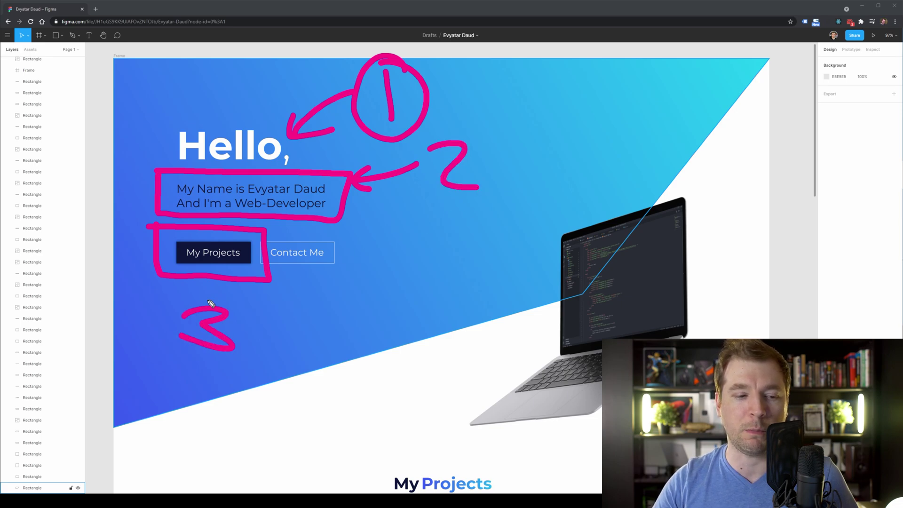
{"action": "mouse_move", "coordinate": [233, 290]}
{"action": "left_mouse_down"}
{"action": "mouse_move", "coordinate": [226, 383]}
{"action": "mouse_move", "coordinate": [191, 284]}
{"action": "left_mouse_up"}
{"action": "mouse_move", "coordinate": [117, 292]}
{"action": "left_mouse_down"}
{"action": "mouse_move", "coordinate": [157, 263]}
{"action": "mouse_move", "coordinate": [131, 261]}
{"action": "mouse_move", "coordinate": [153, 266]}
{"action": "mouse_move", "coordinate": [157, 290]}
{"action": "left_mouse_up"}
{"action": "key", "text": "ctrl+shift+7"}
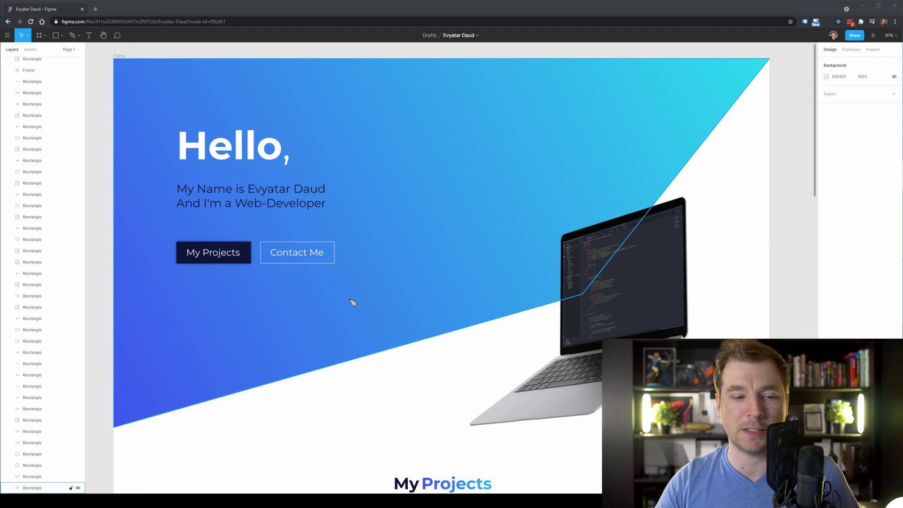
{"action": "left_click_drag", "start_coordinate": [222, 280], "coordinate": [237, 356]}
{"action": "mouse_move", "coordinate": [195, 294]}
{"action": "left_mouse_down"}
{"action": "mouse_move", "coordinate": [214, 274]}
{"action": "mouse_move", "coordinate": [262, 305]}
{"action": "left_mouse_up"}
{"action": "key", "text": "e"}
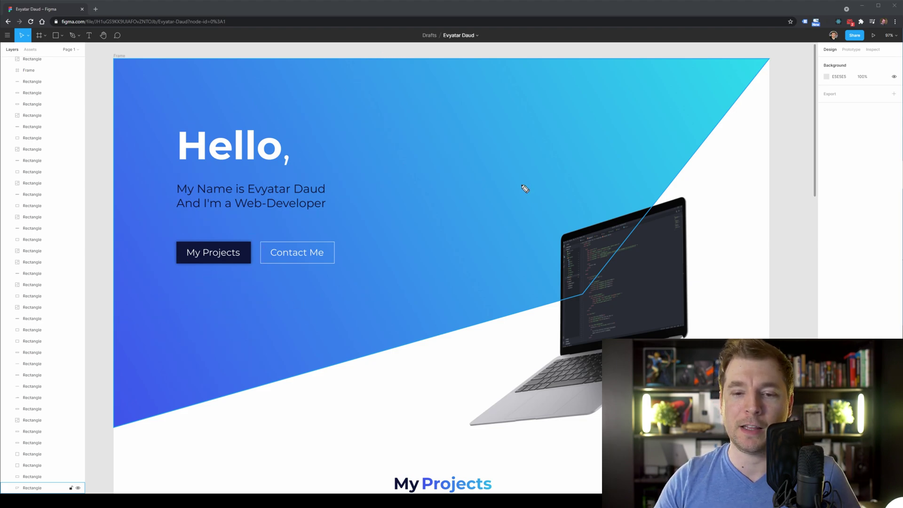
{"action": "mouse_move", "coordinate": [539, 193]}
{"action": "left_mouse_down"}
{"action": "mouse_move", "coordinate": [451, 378]}
{"action": "mouse_move", "coordinate": [600, 438]}
{"action": "mouse_move", "coordinate": [703, 230]}
{"action": "mouse_move", "coordinate": [513, 206]}
{"action": "left_mouse_up"}
{"action": "left_click_drag", "start_coordinate": [547, 88], "coordinate": [609, 198]}
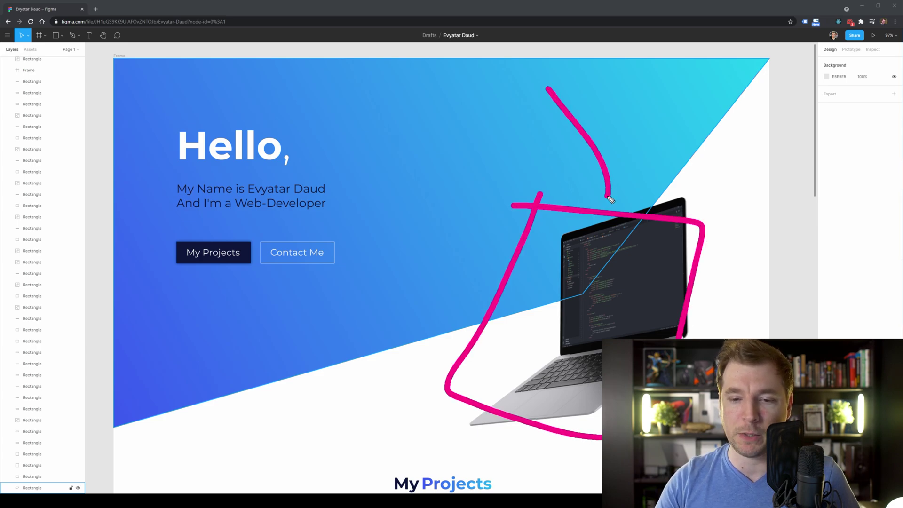
{"action": "key", "text": "e"}
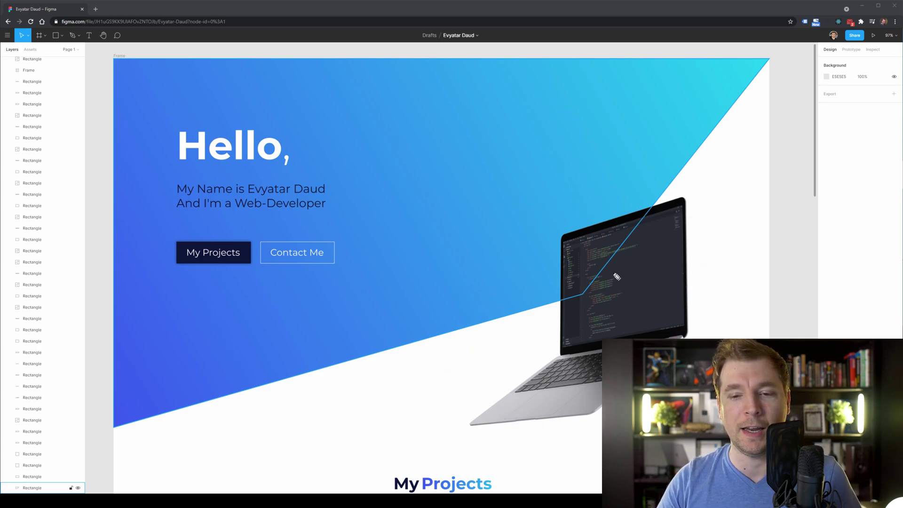
{"action": "left_click_drag", "start_coordinate": [635, 272], "coordinate": [710, 223]}
{"action": "left_click_drag", "start_coordinate": [654, 254], "coordinate": [660, 282]}
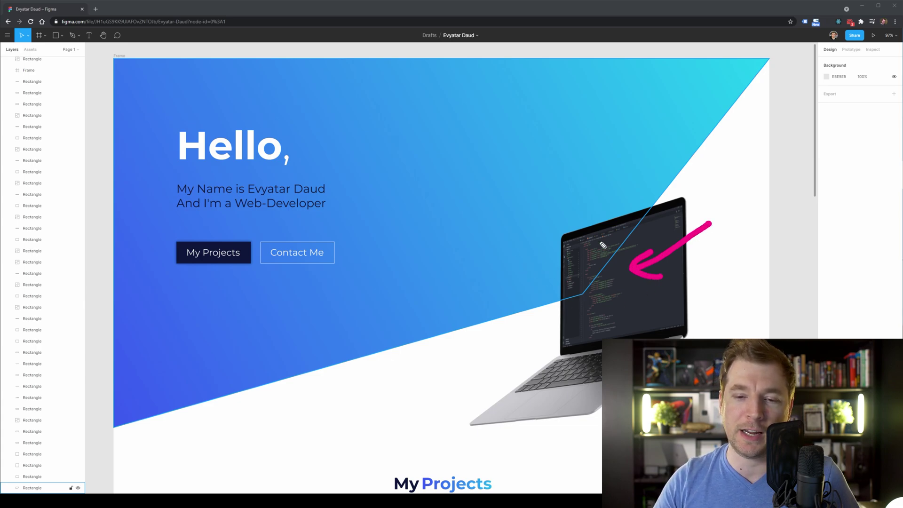
{"action": "mouse_move", "coordinate": [569, 245]}
{"action": "left_mouse_down"}
{"action": "mouse_move", "coordinate": [572, 306]}
{"action": "mouse_move", "coordinate": [622, 334]}
{"action": "mouse_move", "coordinate": [616, 231]}
{"action": "mouse_move", "coordinate": [572, 246]}
{"action": "left_mouse_up"}
{"action": "key", "text": "e"}
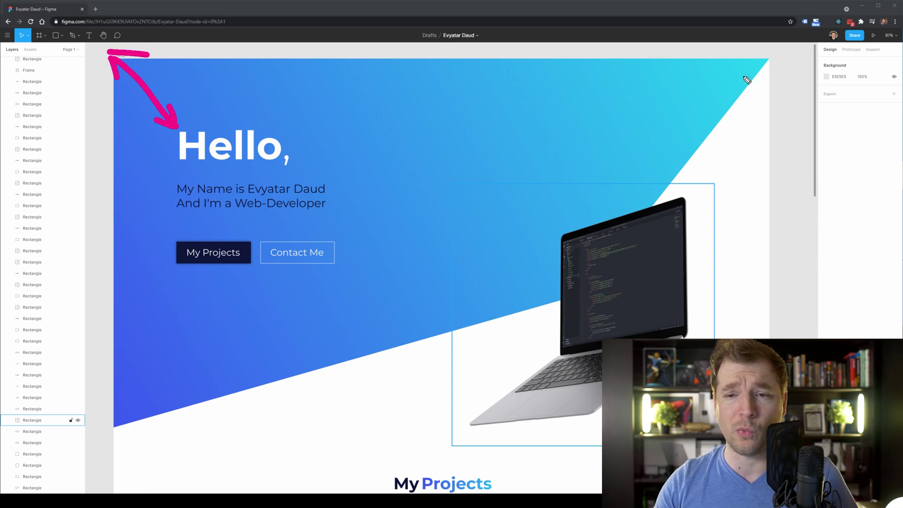
{"action": "mouse_move", "coordinate": [740, 63]}
{"action": "left_mouse_down"}
{"action": "mouse_move", "coordinate": [618, 190]}
{"action": "mouse_move", "coordinate": [651, 180]}
{"action": "mouse_move", "coordinate": [701, 73]}
{"action": "mouse_move", "coordinate": [766, 96]}
{"action": "left_mouse_up"}
{"action": "mouse_move", "coordinate": [418, 101]}
{"action": "left_mouse_down"}
{"action": "mouse_move", "coordinate": [347, 166]}
{"action": "mouse_move", "coordinate": [407, 104]}
{"action": "left_mouse_up"}
{"action": "mouse_move", "coordinate": [484, 105]}
{"action": "left_mouse_down"}
{"action": "mouse_move", "coordinate": [473, 118]}
{"action": "mouse_move", "coordinate": [472, 86]}
{"action": "left_mouse_up"}
{"action": "left_click_drag", "start_coordinate": [535, 95], "coordinate": [601, 164]}
{"action": "left_click_drag", "start_coordinate": [559, 144], "coordinate": [539, 134]}
{"action": "left_click_drag", "start_coordinate": [599, 112], "coordinate": [566, 101]}
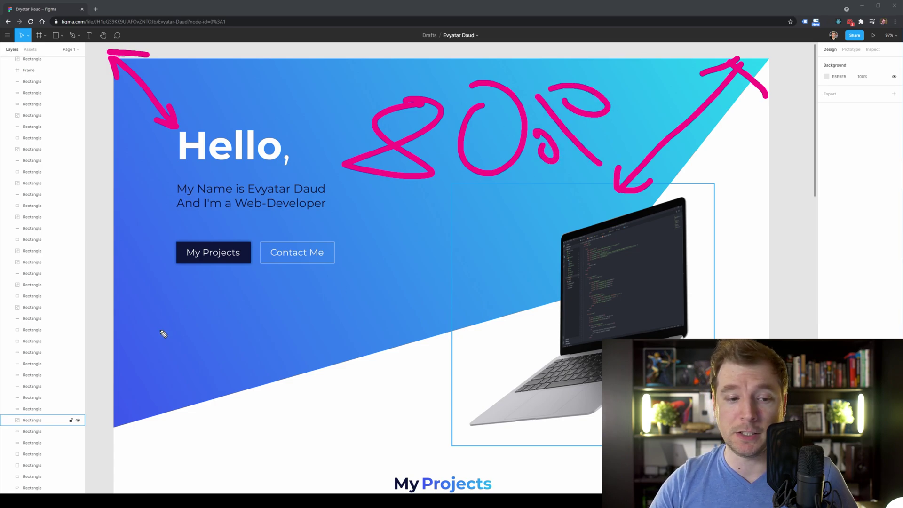
{"action": "mouse_move", "coordinate": [160, 337]}
{"action": "left_mouse_down"}
{"action": "mouse_move", "coordinate": [227, 328]}
{"action": "mouse_move", "coordinate": [418, 258]}
{"action": "left_mouse_up"}
{"action": "left_click_drag", "start_coordinate": [394, 231], "coordinate": [413, 294]}
{"action": "mouse_move", "coordinate": [185, 302]}
{"action": "left_mouse_down"}
{"action": "mouse_move", "coordinate": [214, 362]}
{"action": "mouse_move", "coordinate": [232, 362]}
{"action": "left_mouse_up"}
{"action": "mouse_move", "coordinate": [165, 157]}
{"action": "left_mouse_down"}
{"action": "mouse_move", "coordinate": [323, 229]}
{"action": "mouse_move", "coordinate": [203, 140]}
{"action": "mouse_move", "coordinate": [165, 143]}
{"action": "left_mouse_up"}
{"action": "mouse_move", "coordinate": [595, 230]}
{"action": "left_mouse_down"}
{"action": "mouse_move", "coordinate": [600, 350]}
{"action": "mouse_move", "coordinate": [546, 219]}
{"action": "left_mouse_up"}
{"action": "key", "text": "ctrl+shift+7"}
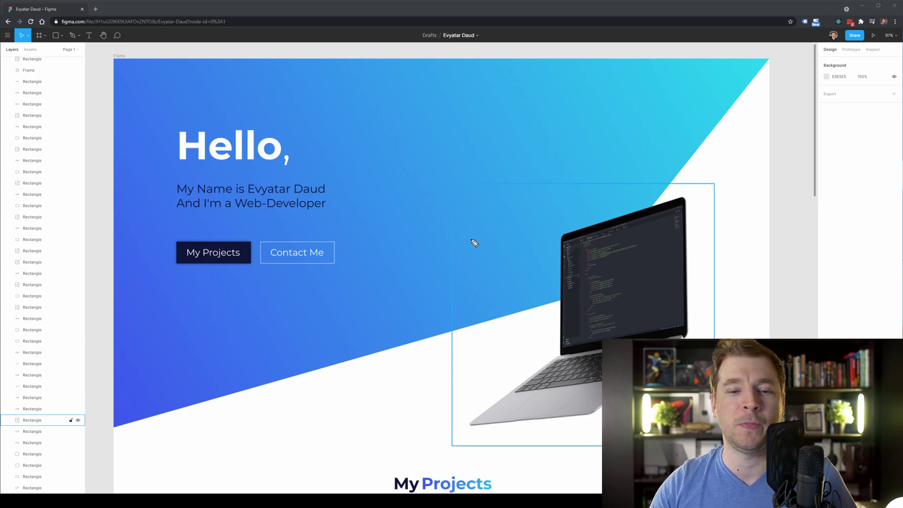
- Delete the comma, retype the heading as 'I'm a web developer', and widen its box to one line
{"action": "left_click", "coordinate": [243, 156]}
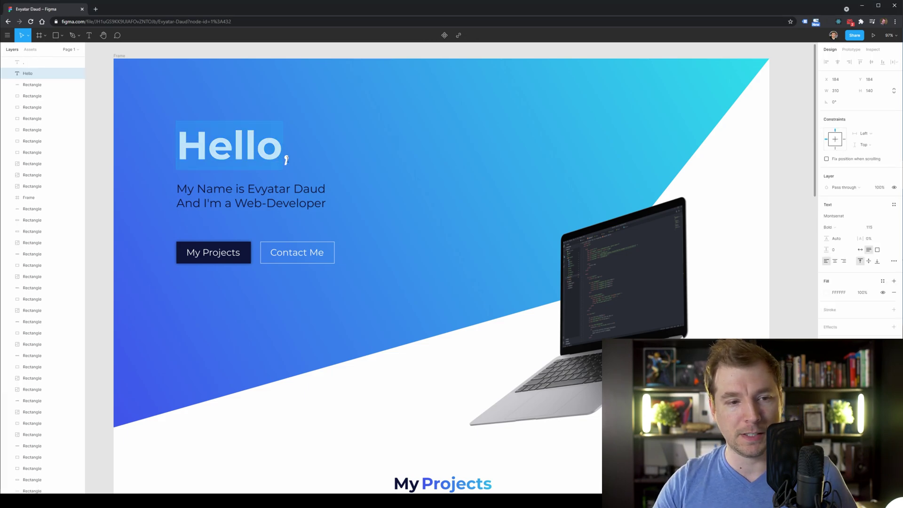
{"action": "double_click", "coordinate": [286, 160]}
{"action": "key", "text": "BackSpace"}
{"action": "double_click", "coordinate": [244, 148]}
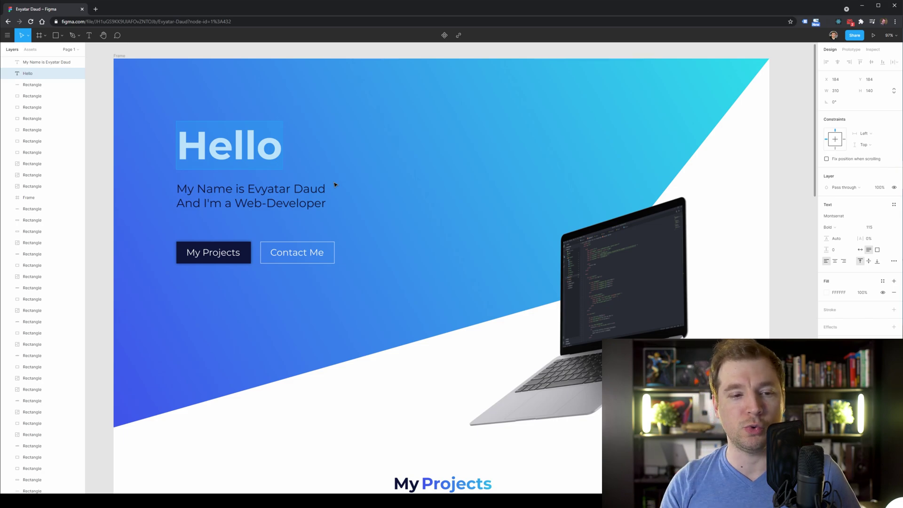
{"action": "type", "text": "I;m"}
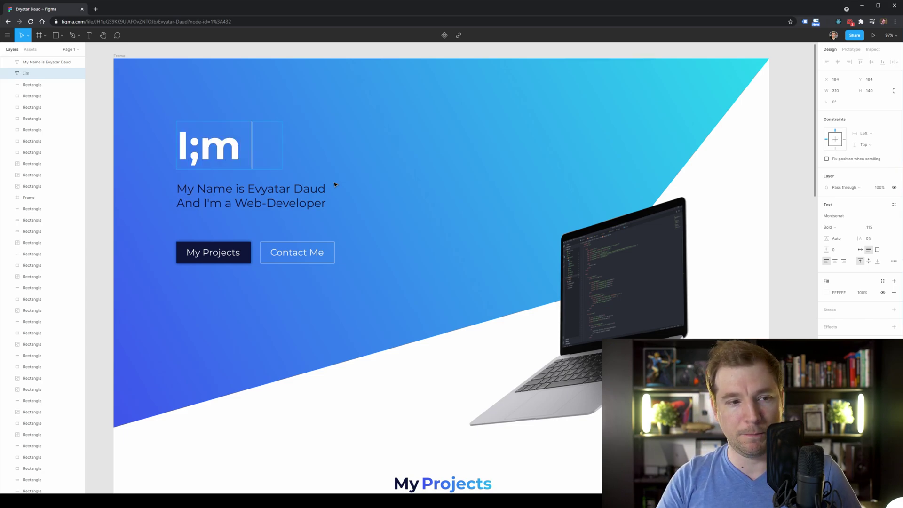
{"action": "key", "text": "BackSpace"}
{"action": "key", "text": "BackSpace"}
{"action": "type", "text": "'m a web develop"}
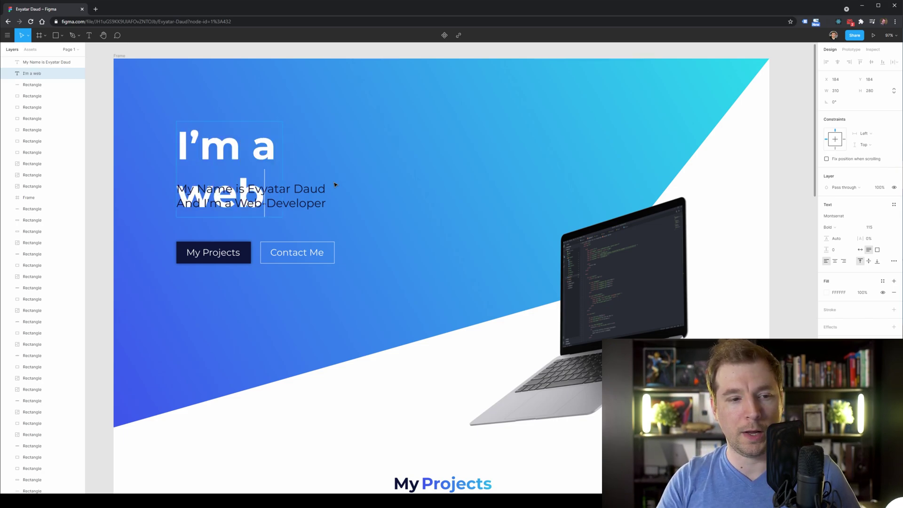
{"action": "type", "text": "er"}
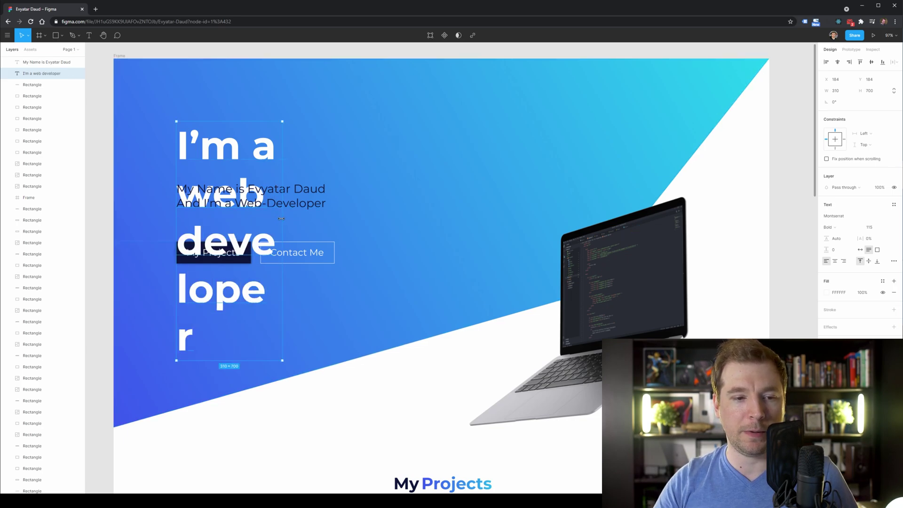
{"action": "key", "text": "Escape"}
{"action": "left_click_drag", "start_coordinate": [282, 212], "coordinate": [612, 183]}
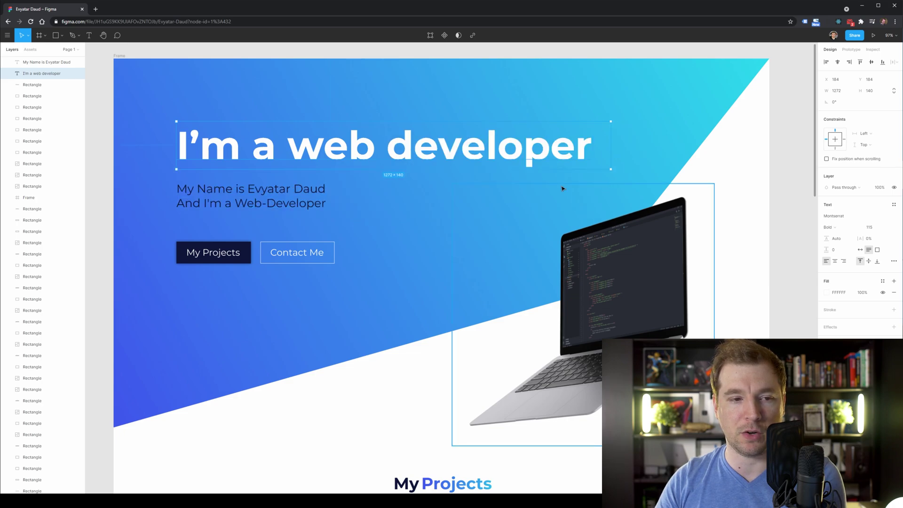
{"action": "left_click", "coordinate": [410, 263]}
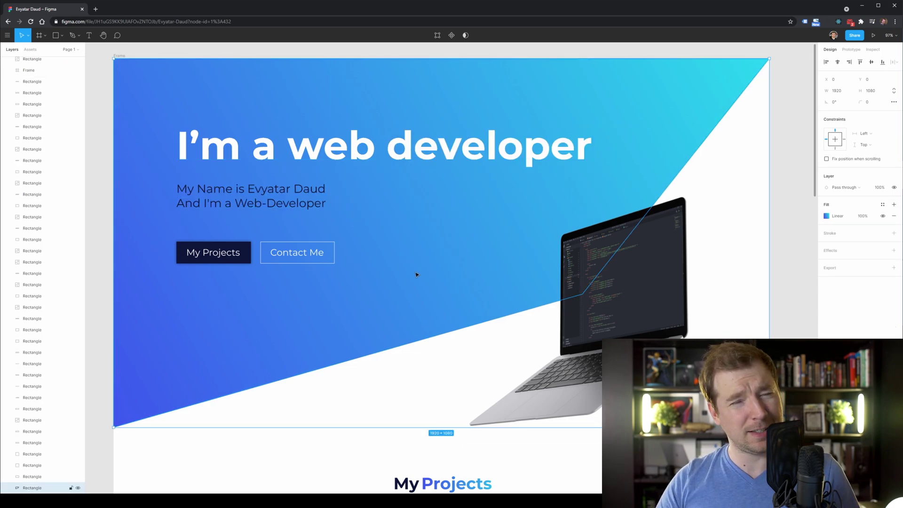
- Delete the Web-Developer line and move the name line under the heading, starting it 'My name is'
{"action": "left_click", "coordinate": [220, 202]}
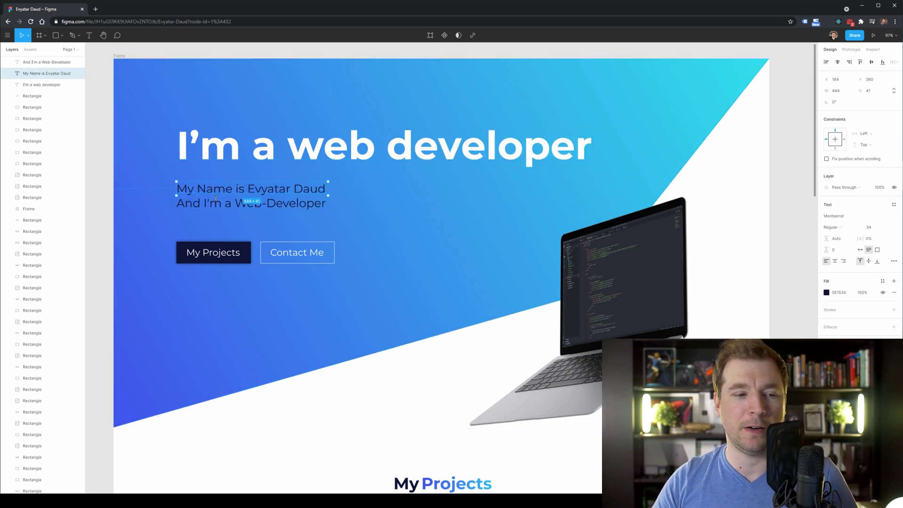
{"action": "key", "text": "Delete"}
{"action": "left_click", "coordinate": [205, 191]}
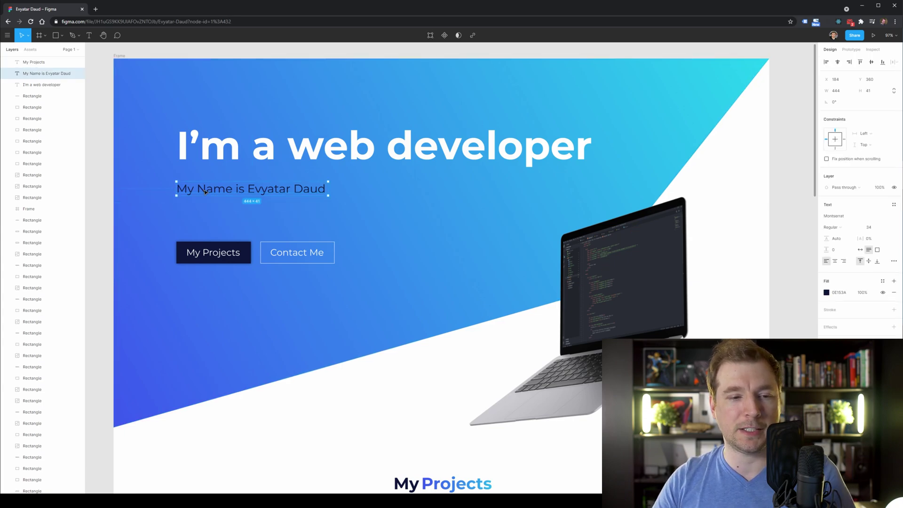
{"action": "left_click_drag", "start_coordinate": [211, 190], "coordinate": [165, 181]}
{"action": "type", "text": "My name is"}
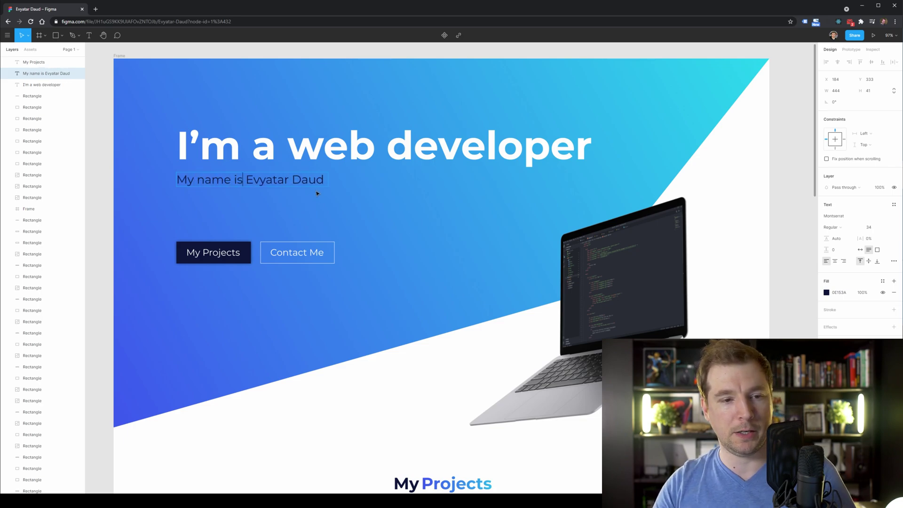
{"action": "left_click", "coordinate": [318, 194]}
- Move the laptop image up to the frame's top-right edge
{"action": "left_click", "coordinate": [691, 276]}
{"action": "left_click_drag", "start_coordinate": [653, 315], "coordinate": [716, 204]}
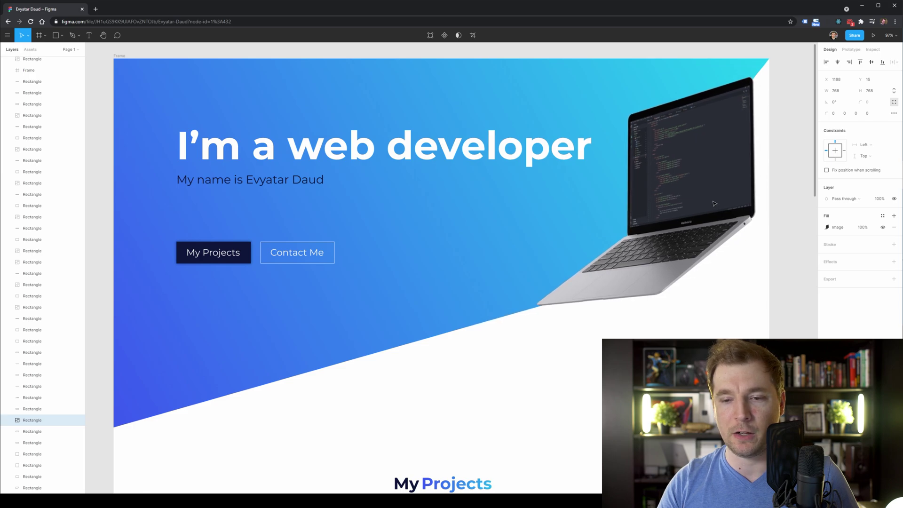
{"action": "key", "text": "Escape"}
- Move the My Projects and Contact Me buttons up under the name line
{"action": "left_click", "coordinate": [315, 330]}
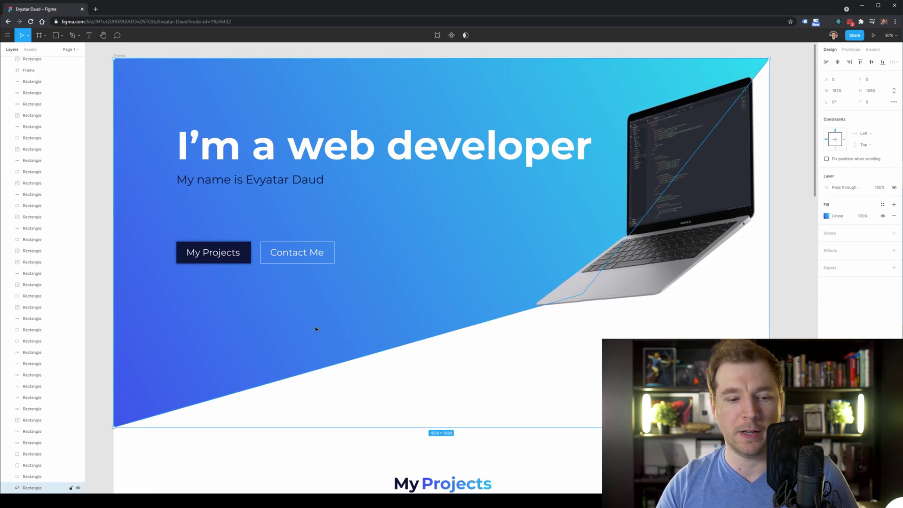
{"action": "left_click", "coordinate": [213, 252]}
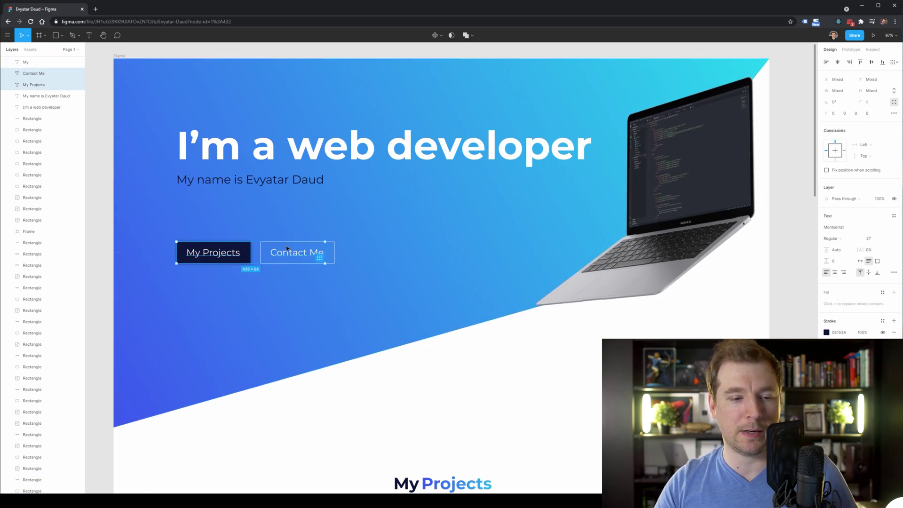
{"action": "left_click", "coordinate": [336, 251], "text": "shift"}
{"action": "left_click_drag", "start_coordinate": [312, 254], "coordinate": [302, 216]}
- Raise the bottom-left corner point of the gradient banner shape
{"action": "left_click", "coordinate": [301, 321]}
{"action": "left_click_drag", "start_coordinate": [401, 428], "coordinate": [423, 399]}
{"action": "key", "text": "ctrl+z"}
{"action": "double_click", "coordinate": [136, 400]}
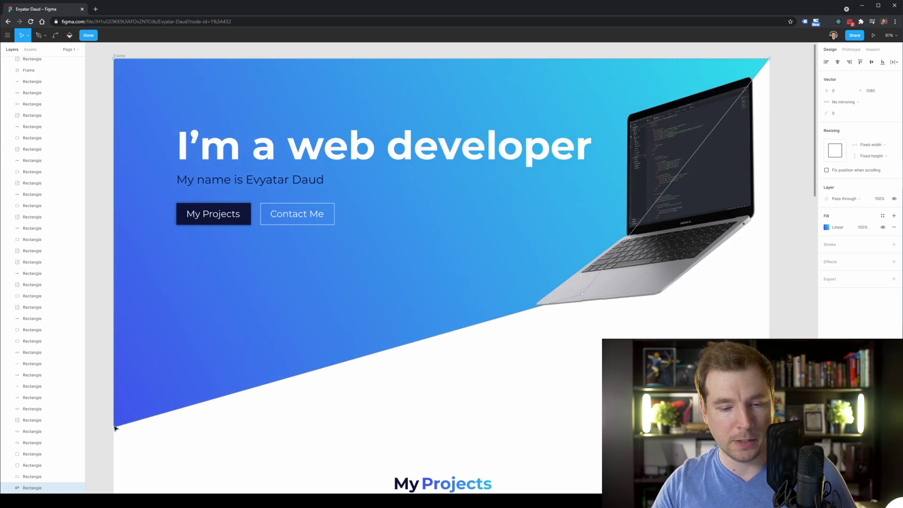
{"action": "mouse_move", "coordinate": [116, 428]}
{"action": "left_mouse_down"}
{"action": "mouse_move", "coordinate": [133, 288]}
{"action": "mouse_move", "coordinate": [143, 409]}
{"action": "mouse_move", "coordinate": [123, 401]}
{"action": "mouse_move", "coordinate": [116, 415]}
{"action": "left_mouse_up"}
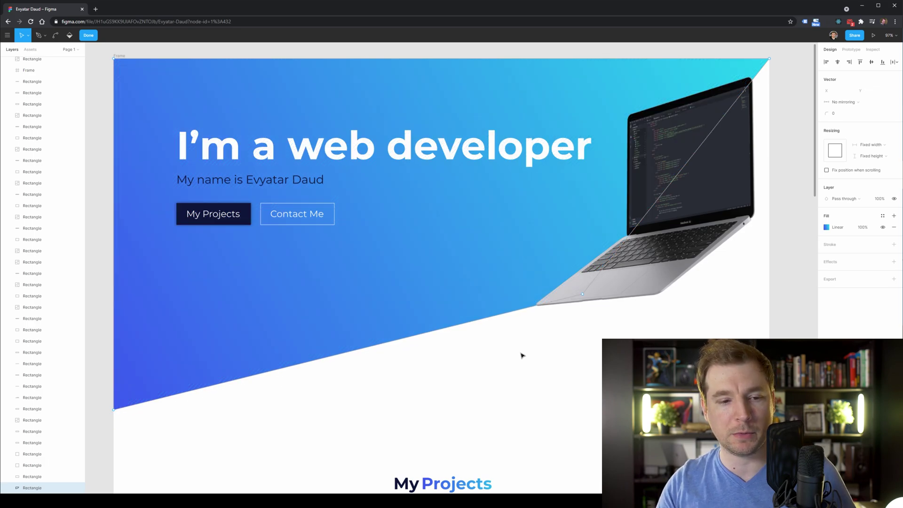
{"action": "scroll", "coordinate": [515, 366], "scroll_direction": "down", "scroll_amount": 3}
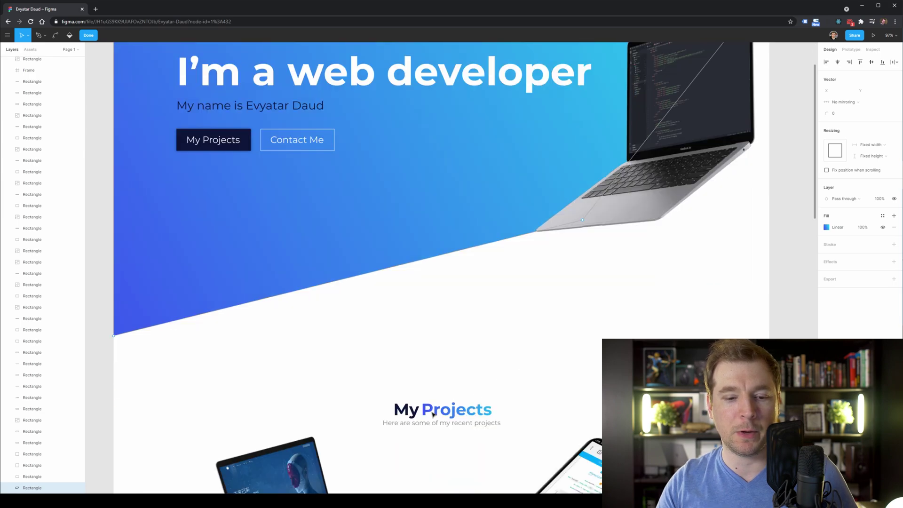
{"action": "scroll", "coordinate": [452, 381], "scroll_direction": "up", "scroll_amount": 4}
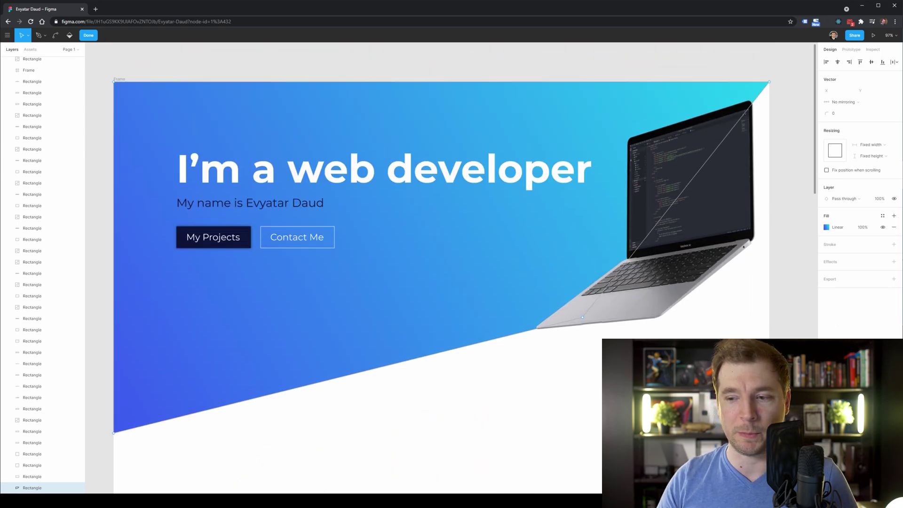
{"action": "key", "text": "Escape"}
- Move the headline, name line and both buttons down together about 25 px
{"action": "left_click", "coordinate": [308, 241]}
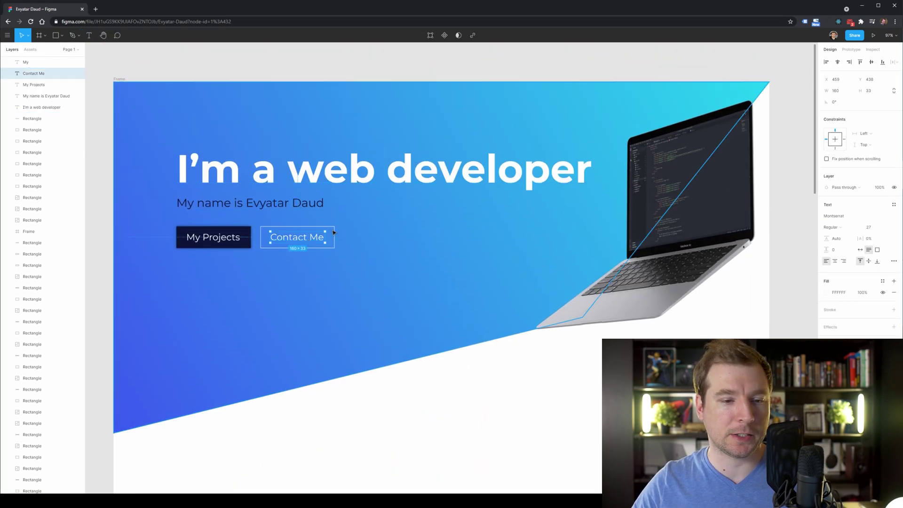
{"action": "left_click", "coordinate": [225, 238], "text": "shift"}
{"action": "left_click", "coordinate": [181, 231], "text": "shift"}
{"action": "left_click", "coordinate": [198, 203], "text": "shift"}
{"action": "left_click", "coordinate": [210, 182], "text": "shift"}
{"action": "left_click_drag", "start_coordinate": [306, 178], "coordinate": [311, 196]}
{"action": "left_click", "coordinate": [526, 397]}
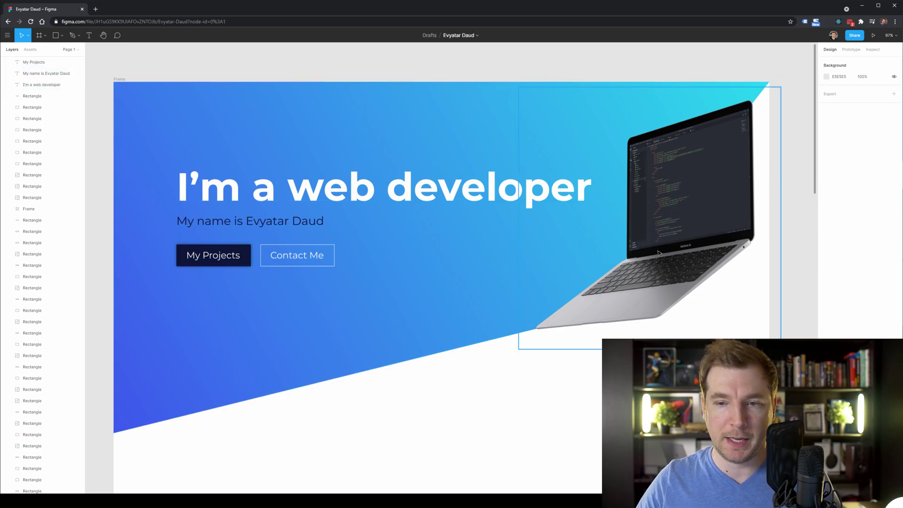
{"action": "left_click_drag", "start_coordinate": [816, 176], "coordinate": [778, 283]}
{"action": "left_click", "coordinate": [351, 277]}
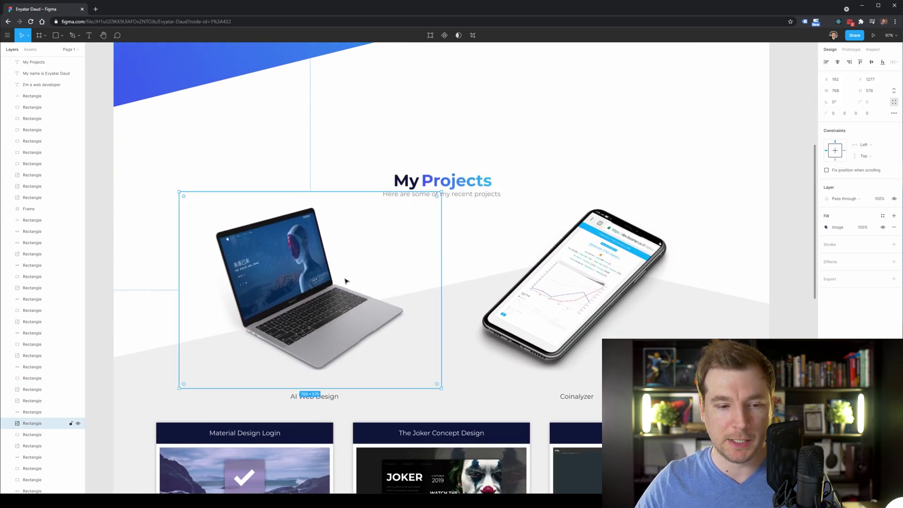
{"action": "left_click", "coordinate": [555, 270]}
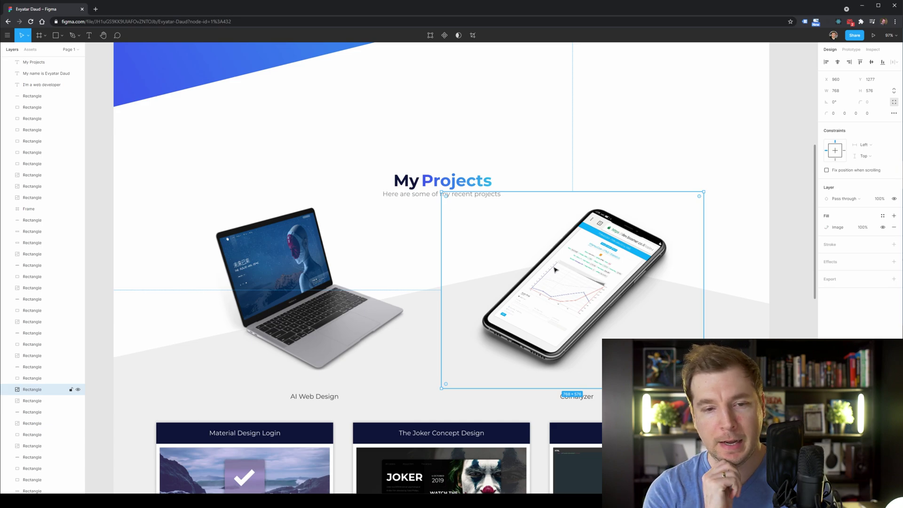
{"action": "left_click", "coordinate": [339, 260], "text": "shift"}
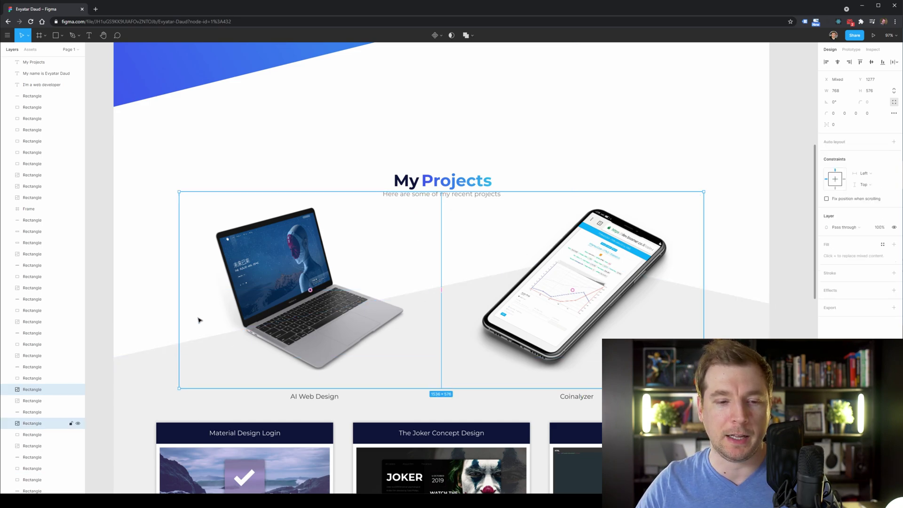
{"action": "scroll", "coordinate": [469, 272], "scroll_direction": "up", "scroll_amount": 1}
{"action": "left_click", "coordinate": [773, 255]}
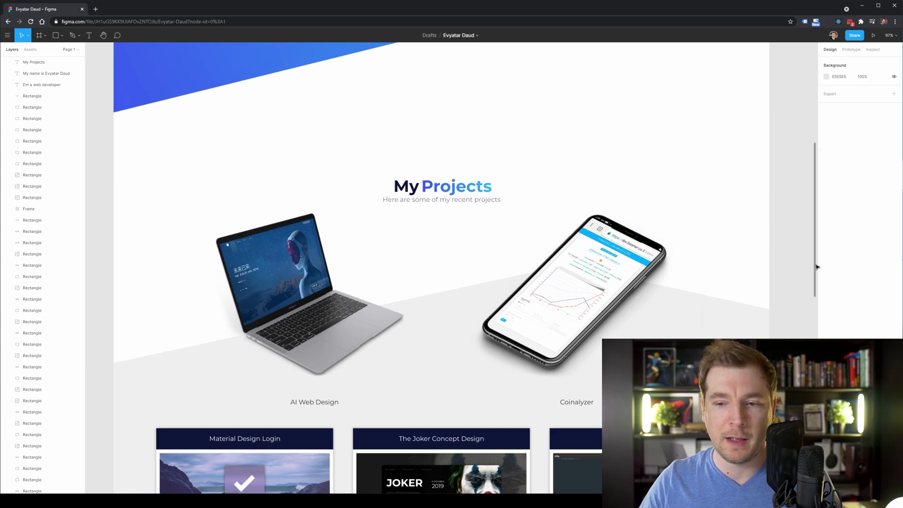
{"action": "left_click_drag", "start_coordinate": [816, 264], "coordinate": [804, 233]}
{"action": "left_click", "coordinate": [413, 259]}
{"action": "left_click", "coordinate": [464, 258], "text": "shift"}
{"action": "left_click", "coordinate": [487, 271]}
{"action": "left_click", "coordinate": [606, 237]}
{"action": "scroll", "coordinate": [567, 317], "scroll_direction": "up", "scroll_amount": 4}
{"action": "scroll", "coordinate": [567, 319], "scroll_direction": "up", "scroll_amount": 2}
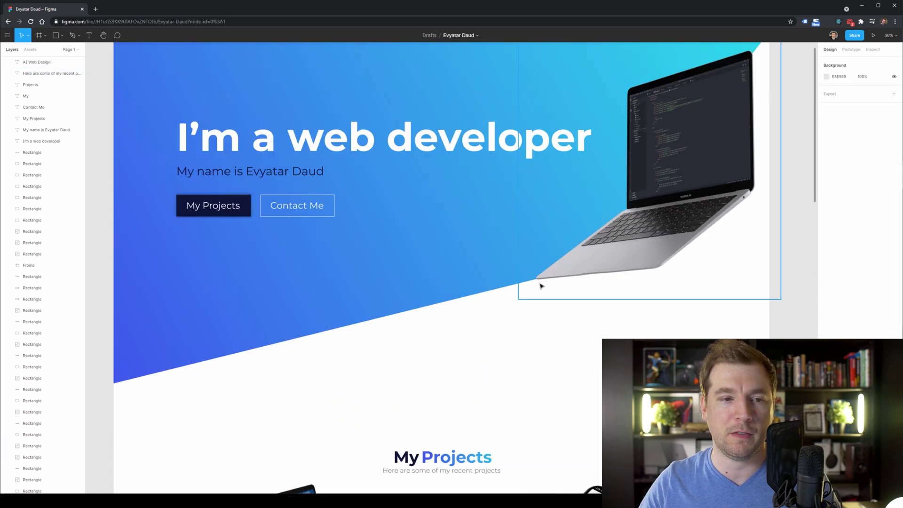
{"action": "scroll", "coordinate": [414, 340], "scroll_direction": "down", "scroll_amount": 3}
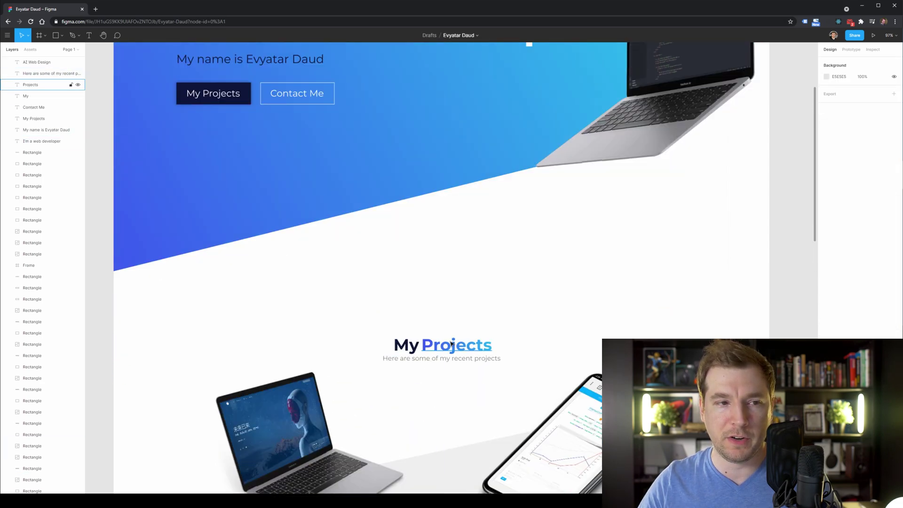
{"action": "left_click", "coordinate": [451, 344]}
{"action": "left_click", "coordinate": [406, 345]}
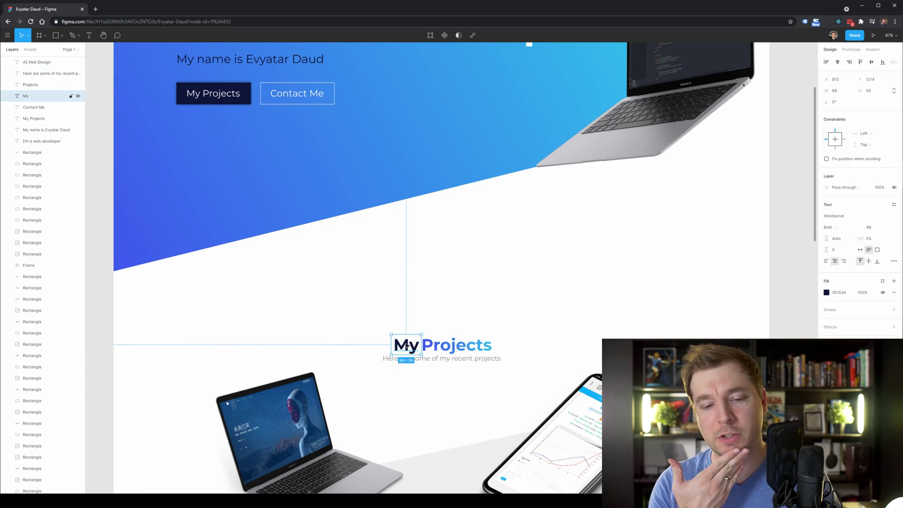
{"action": "left_click", "coordinate": [445, 323]}
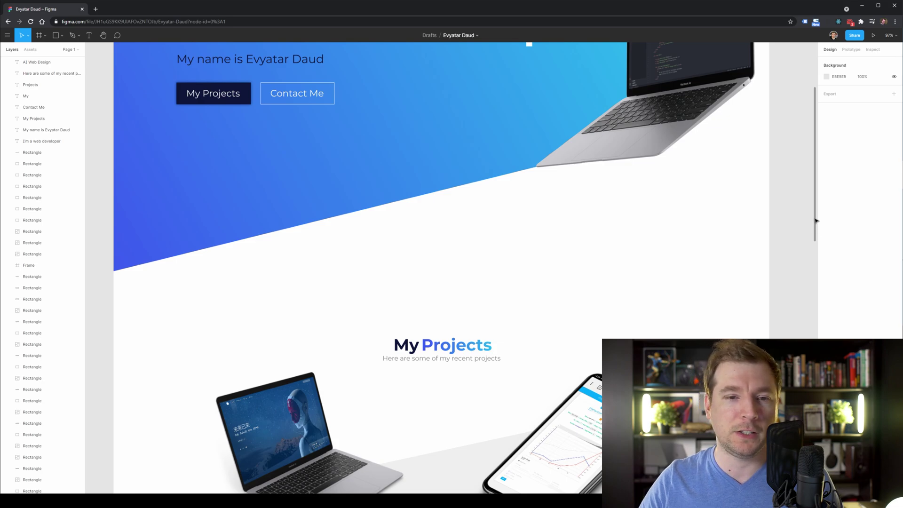
{"action": "mouse_move", "coordinate": [816, 227]}
{"action": "left_mouse_down"}
{"action": "mouse_move", "coordinate": [815, 196]}
{"action": "mouse_move", "coordinate": [815, 210]}
{"action": "left_mouse_up"}
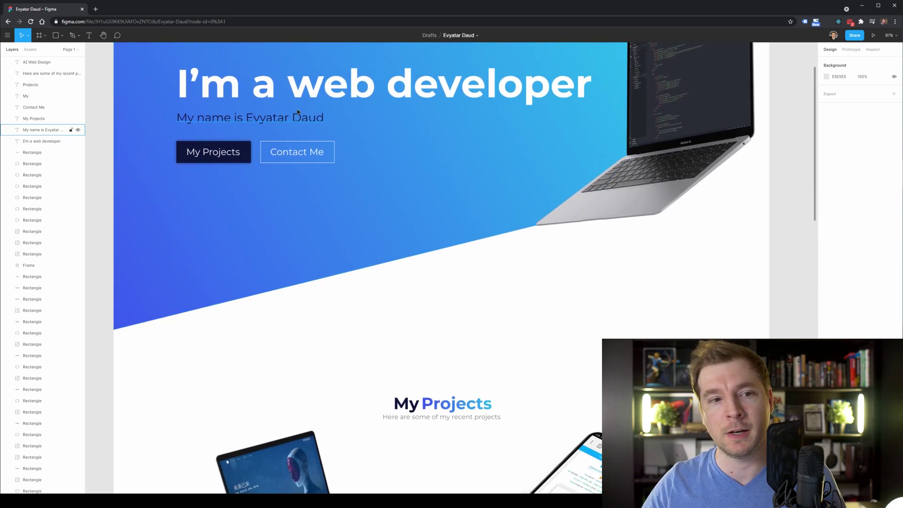
- Set the My and Projects heading words to font size 115
{"action": "left_click", "coordinate": [284, 82]}
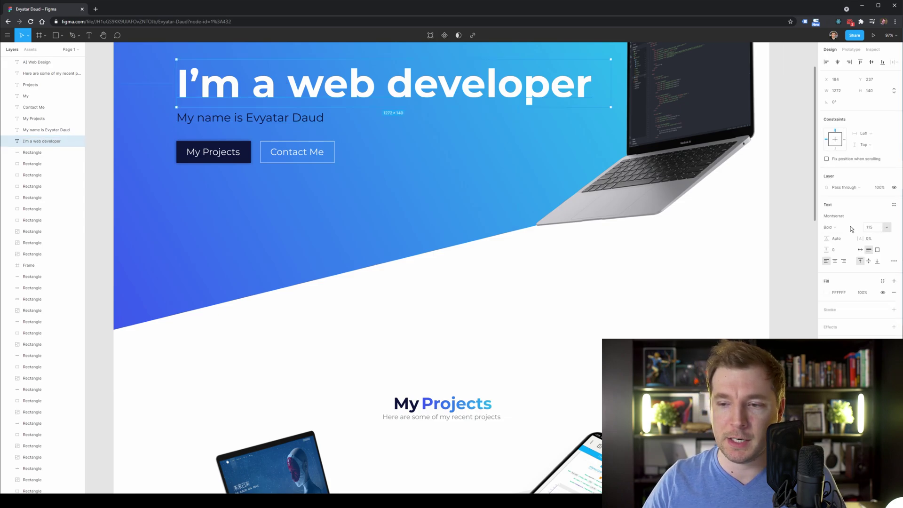
{"action": "left_click", "coordinate": [462, 402]}
{"action": "left_click", "coordinate": [406, 404], "text": "shift"}
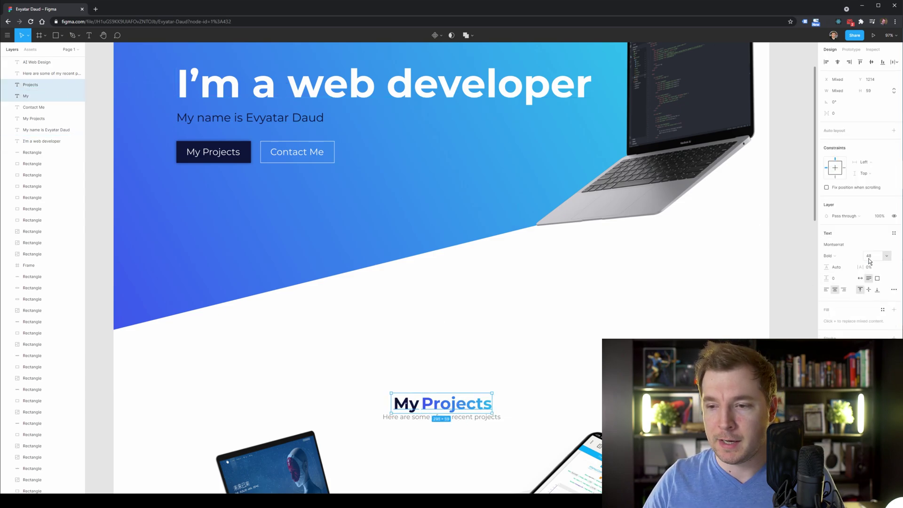
{"action": "left_click", "coordinate": [398, 408]}
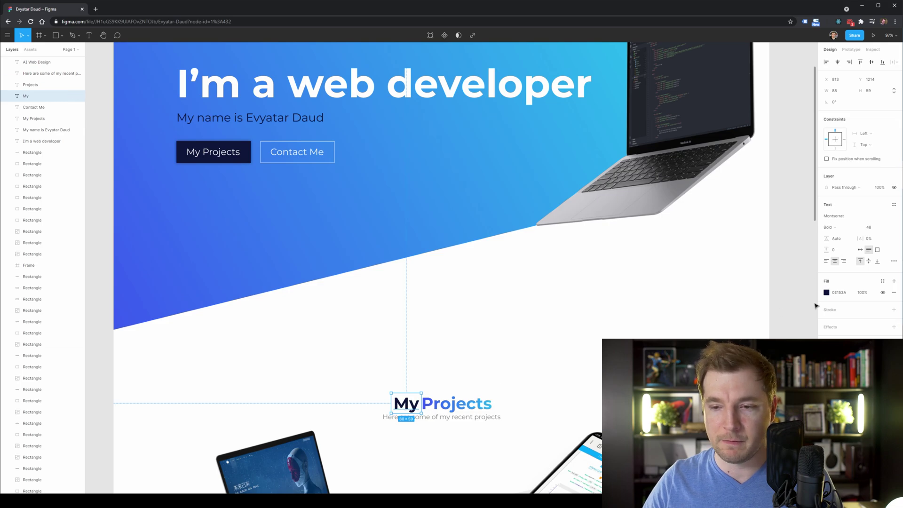
{"action": "left_click", "coordinate": [463, 403], "text": "shift"}
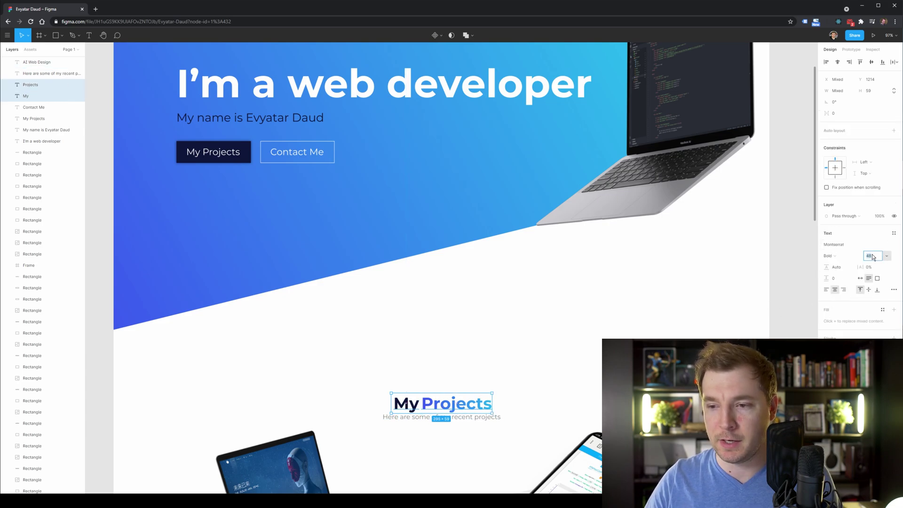
{"action": "key", "text": "Return"}
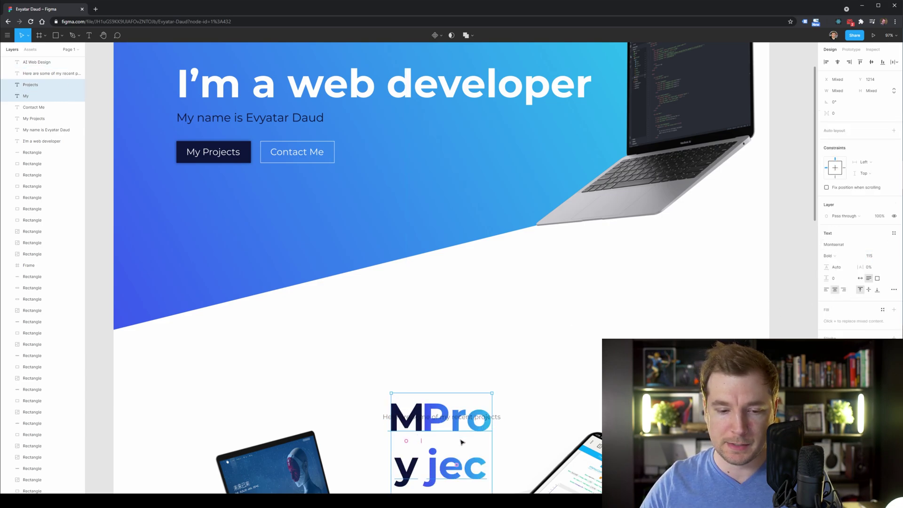
- Widen the heading box so My Projects fits on one line
{"action": "left_click_drag", "start_coordinate": [491, 439], "coordinate": [660, 437]}
{"action": "left_click_drag", "start_coordinate": [559, 416], "coordinate": [540, 384]}
{"action": "left_click", "coordinate": [434, 416], "text": "shift"}
{"action": "left_click", "coordinate": [454, 381]}
{"action": "left_click", "coordinate": [490, 424]}
{"action": "left_click", "coordinate": [471, 417], "text": "shift"}
{"action": "left_click_drag", "start_coordinate": [597, 423], "coordinate": [516, 367]}
{"action": "key", "text": "ctrl+z"}
- Move My and Projects up side by side as one centred line
{"action": "left_click", "coordinate": [434, 432]}
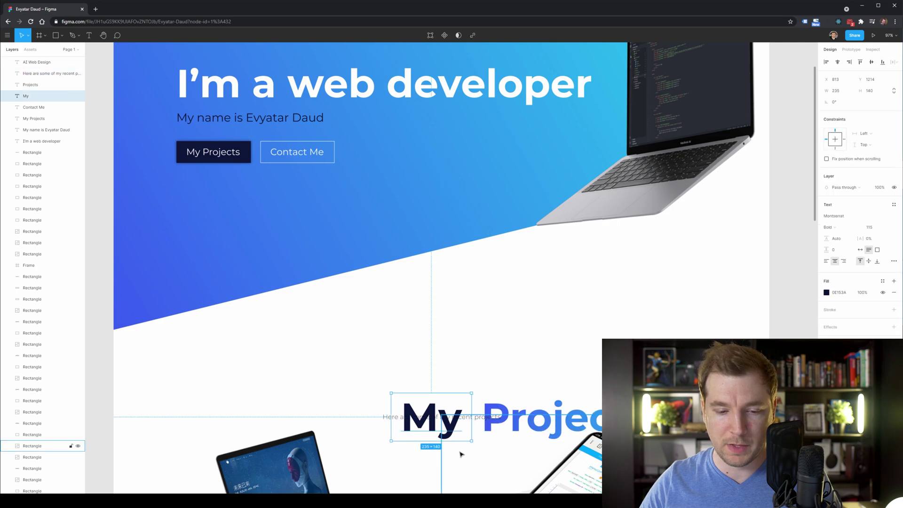
{"action": "left_click_drag", "start_coordinate": [456, 409], "coordinate": [426, 355]}
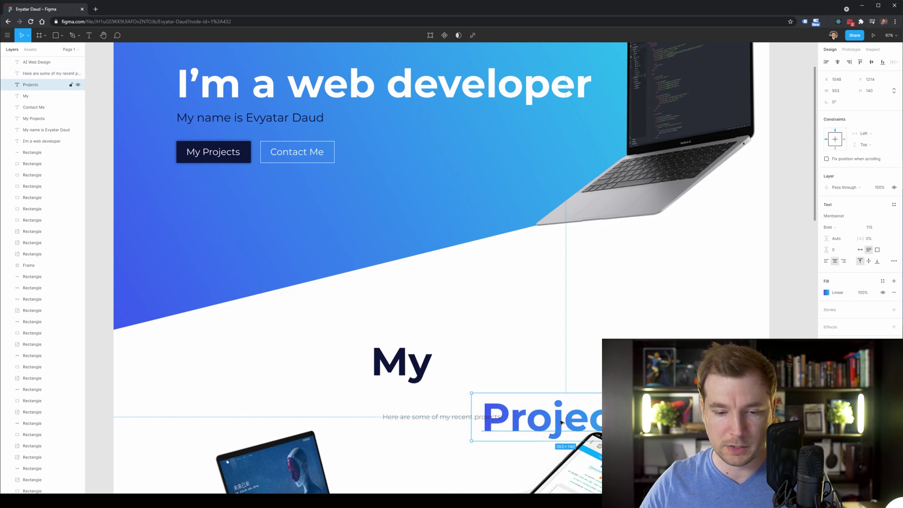
{"action": "left_click_drag", "start_coordinate": [562, 419], "coordinate": [469, 368]}
{"action": "left_click", "coordinate": [404, 369], "text": "shift"}
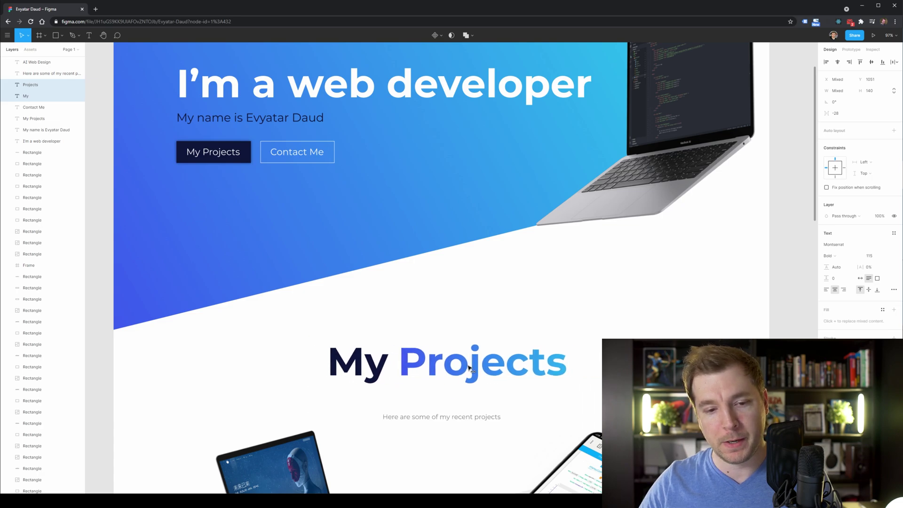
{"action": "left_click", "coordinate": [489, 328]}
- Scroll around and select the Projects word to check the heading's new position
{"action": "scroll", "coordinate": [488, 336], "scroll_direction": "up", "scroll_amount": 1}
{"action": "scroll", "coordinate": [487, 336], "scroll_direction": "down", "scroll_amount": 3}
{"action": "scroll", "coordinate": [456, 341], "scroll_direction": "up", "scroll_amount": 3}
{"action": "scroll", "coordinate": [426, 345], "scroll_direction": "down", "scroll_amount": 2}
{"action": "left_click", "coordinate": [470, 339]}
{"action": "scroll", "coordinate": [472, 335], "scroll_direction": "up", "scroll_amount": 1}
{"action": "scroll", "coordinate": [472, 335], "scroll_direction": "up", "scroll_amount": 1}
{"action": "left_click", "coordinate": [486, 375]}
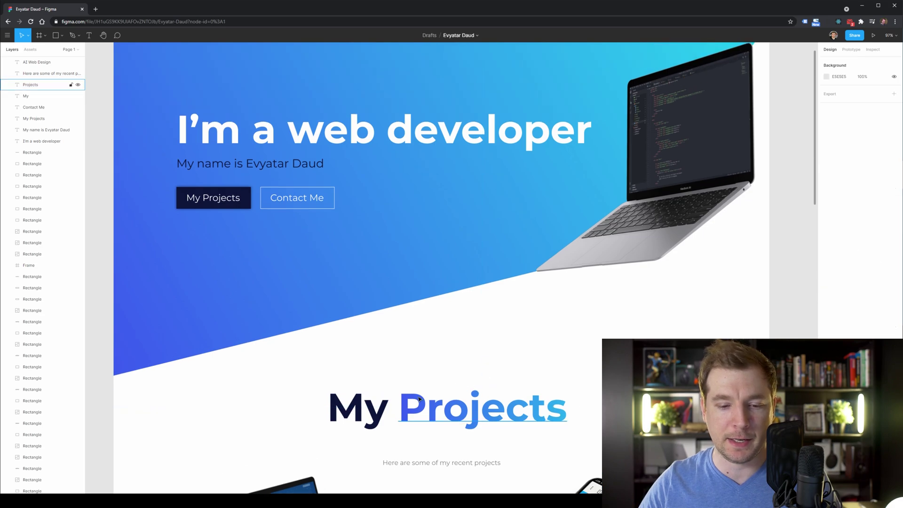
{"action": "left_click", "coordinate": [458, 411]}
{"action": "scroll", "coordinate": [440, 357], "scroll_direction": "down", "scroll_amount": 2}
{"action": "left_click", "coordinate": [443, 289]}
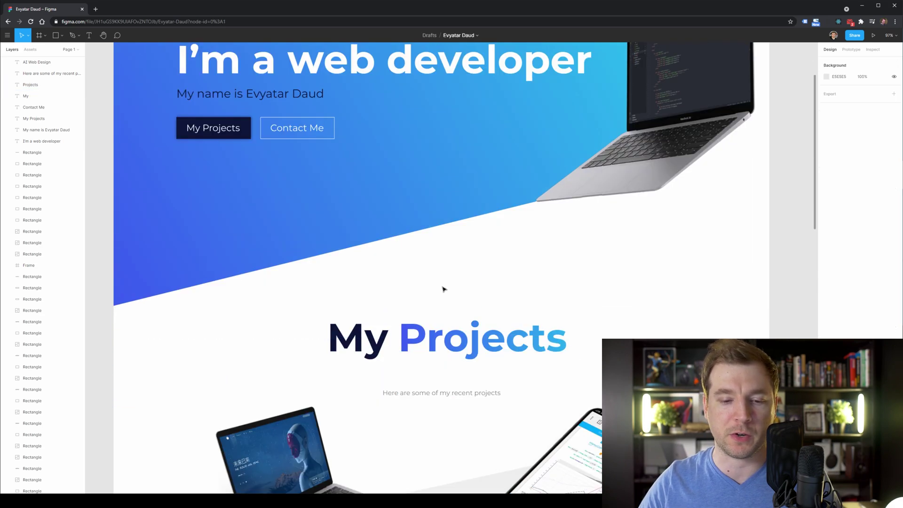
- Set the 'Here are some of my recent projects' subtitle to font size 34
{"action": "left_click", "coordinate": [452, 397]}
{"action": "scroll", "coordinate": [282, 141], "scroll_direction": "up", "scroll_amount": 1}
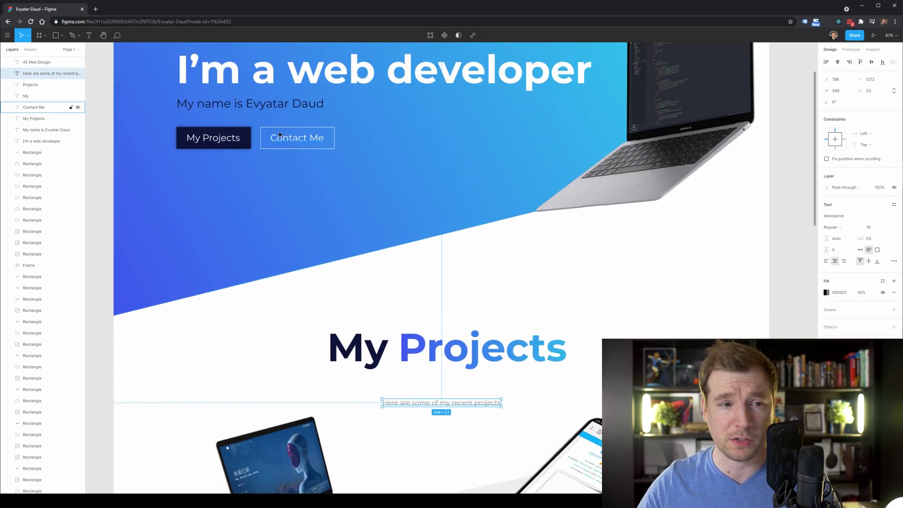
{"action": "left_click", "coordinate": [249, 103]}
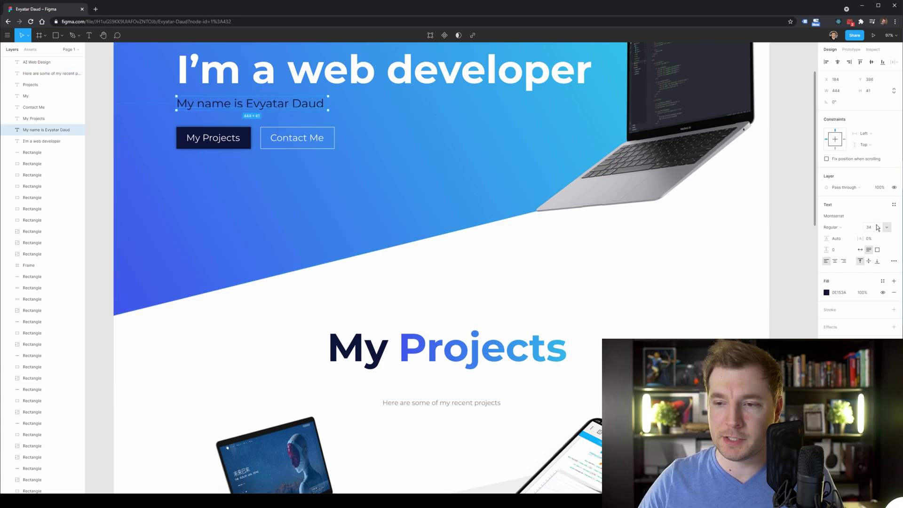
{"action": "left_click", "coordinate": [463, 398]}
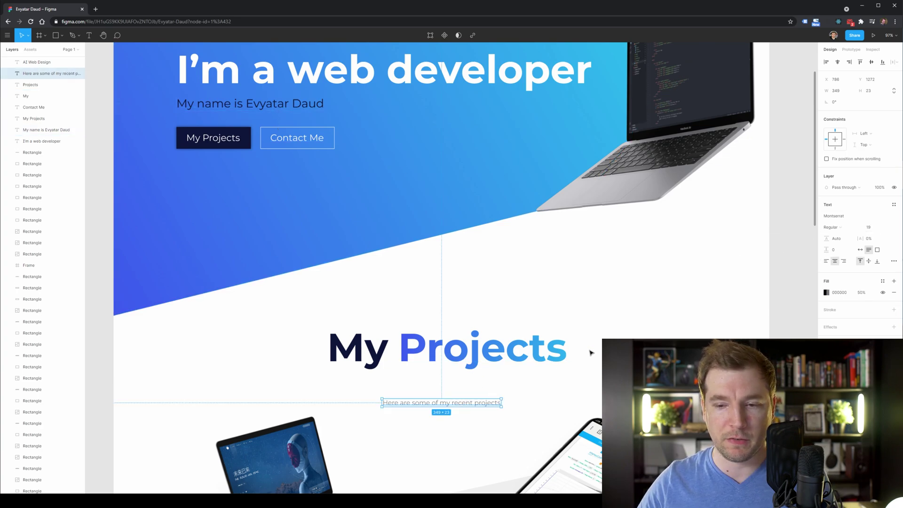
{"action": "left_click", "coordinate": [877, 232]}
{"action": "type", "text": "34"}
{"action": "key", "text": "Return"}
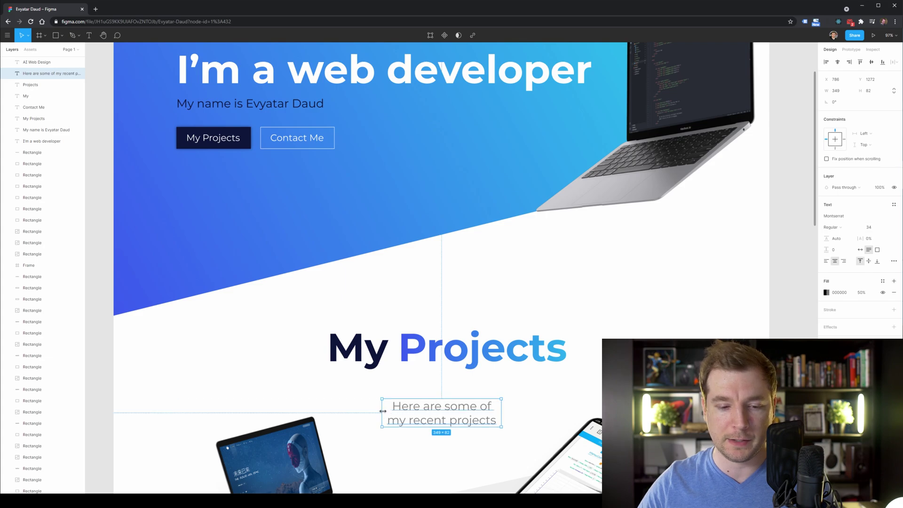
- Widen the subtitle box to one line and move it up under My Projects
{"action": "left_click_drag", "start_coordinate": [380, 412], "coordinate": [318, 412]}
{"action": "left_click_drag", "start_coordinate": [505, 413], "coordinate": [581, 412]}
{"action": "left_click_drag", "start_coordinate": [447, 406], "coordinate": [445, 378]}
{"action": "scroll", "coordinate": [584, 368], "scroll_direction": "down", "scroll_amount": 1}
{"action": "left_click", "coordinate": [665, 306]}
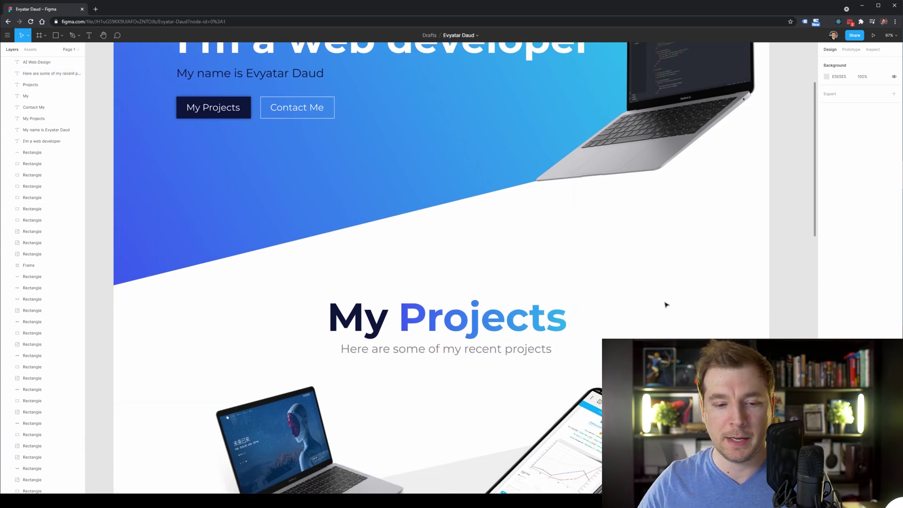
{"action": "scroll", "coordinate": [665, 310], "scroll_direction": "down", "scroll_amount": 4}
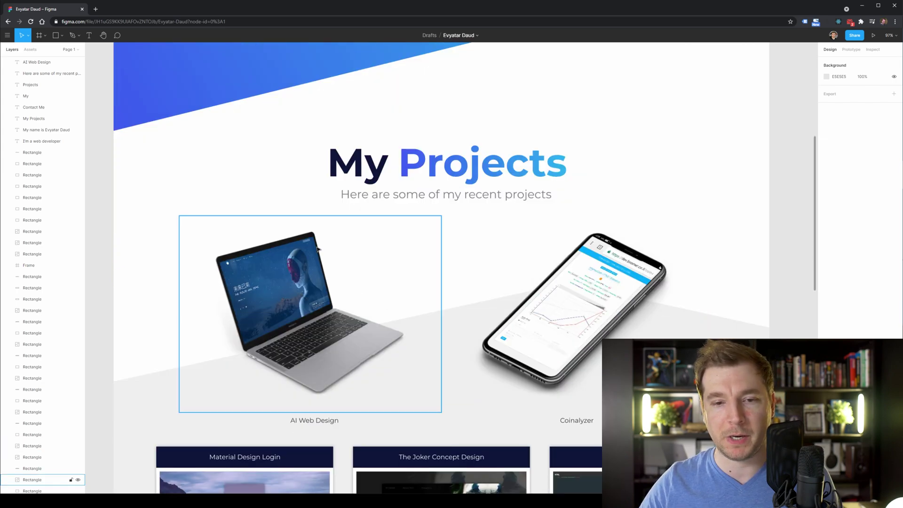
{"action": "left_click", "coordinate": [376, 282]}
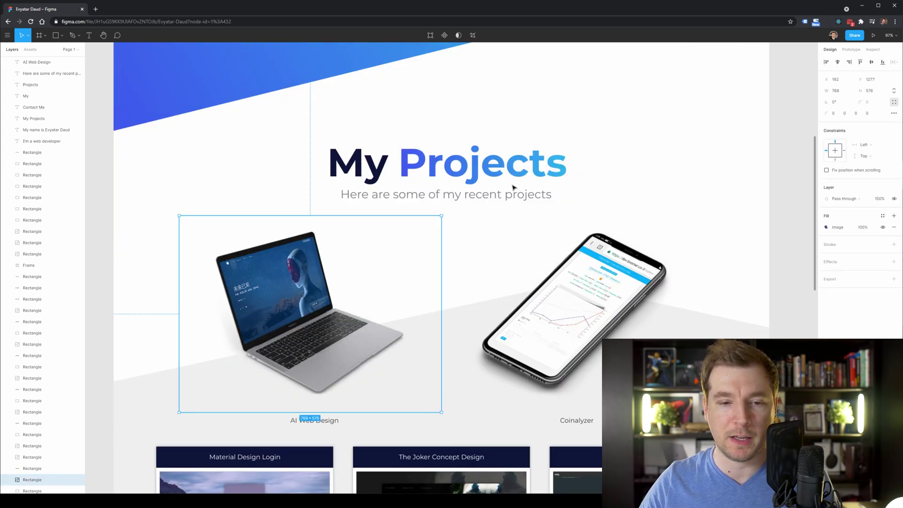
{"action": "left_click", "coordinate": [489, 169]}
- Select the project labels and check the subtitle's font size for reference
{"action": "scroll", "coordinate": [487, 329], "scroll_direction": "down", "scroll_amount": 2}
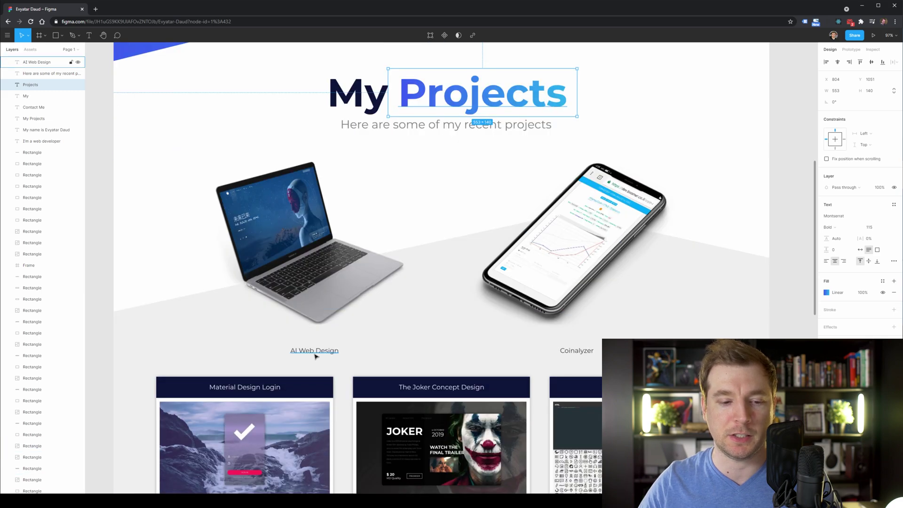
{"action": "left_click", "coordinate": [315, 352]}
{"action": "left_click", "coordinate": [514, 253]}
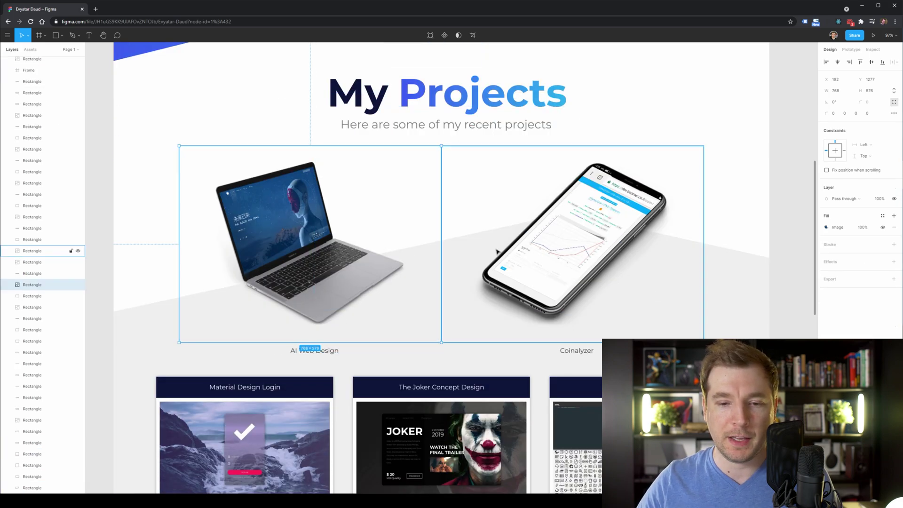
{"action": "left_click", "coordinate": [307, 351]}
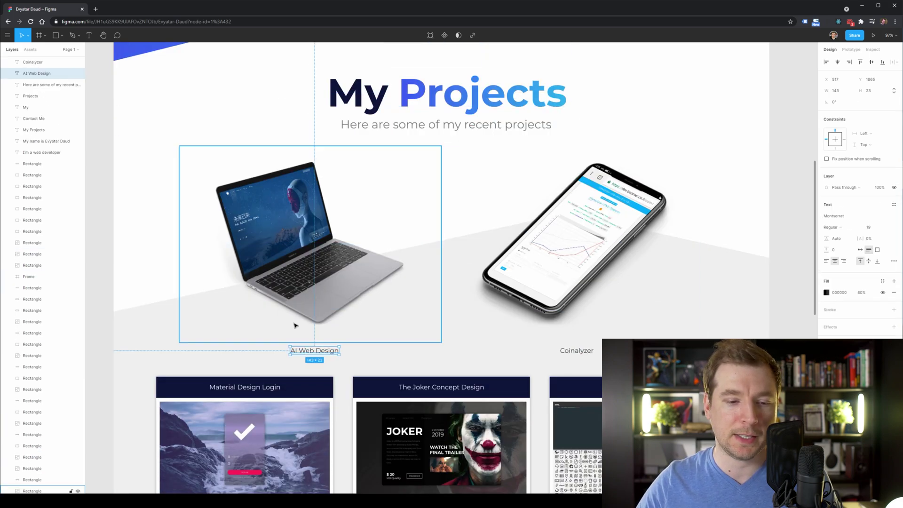
{"action": "left_click", "coordinate": [581, 353]}
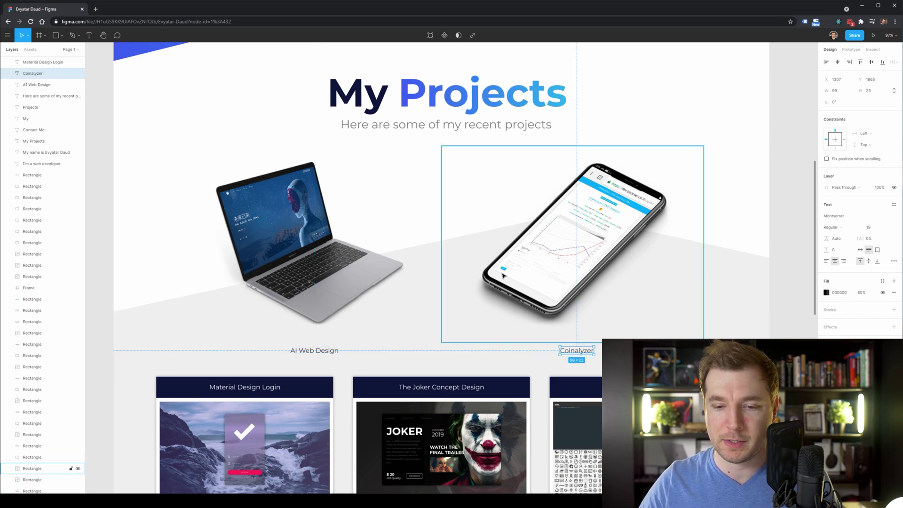
{"action": "left_click", "coordinate": [763, 233]}
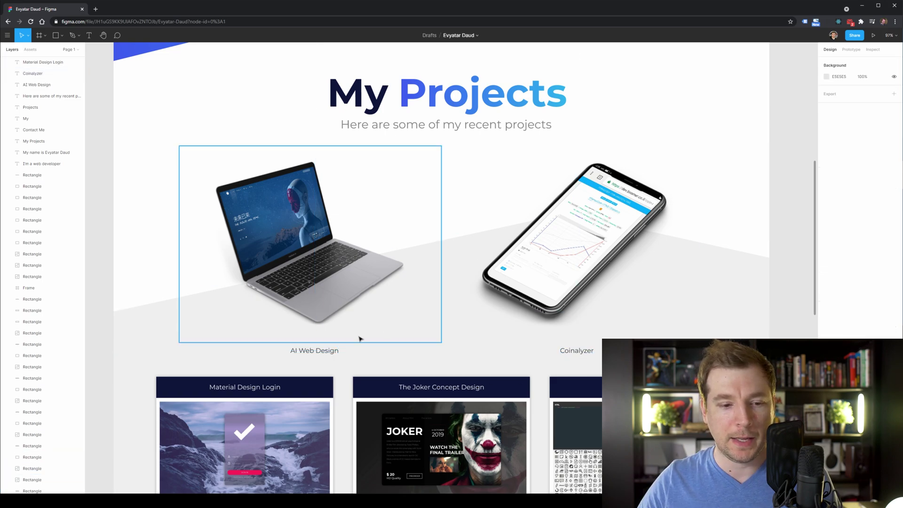
{"action": "left_click", "coordinate": [335, 354]}
{"action": "left_click", "coordinate": [441, 128]}
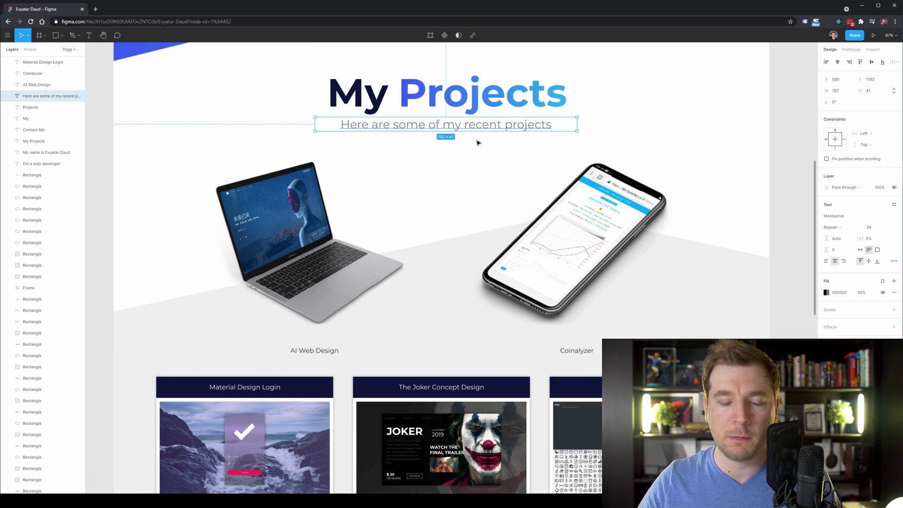
- Set the AI Web Design label to size 34 and widen it onto one line
{"action": "left_click", "coordinate": [335, 350]}
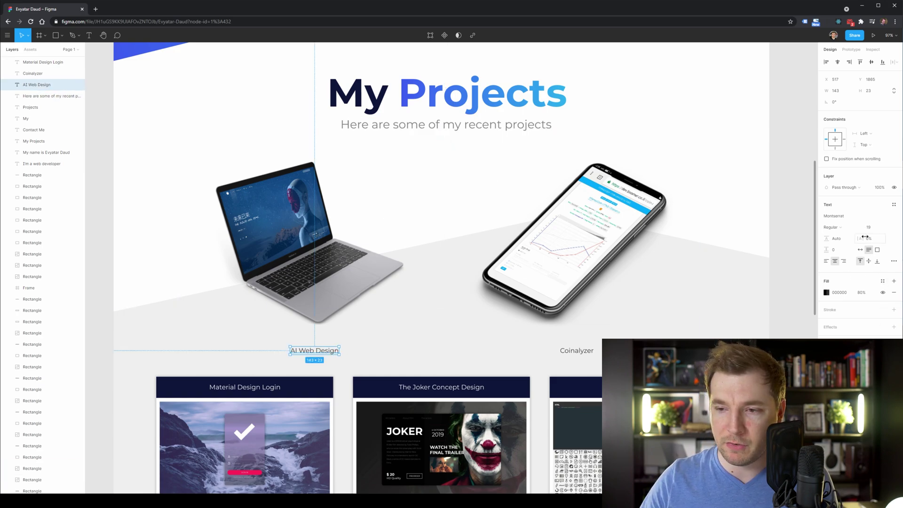
{"action": "type", "text": "34"}
{"action": "key", "text": "Return"}
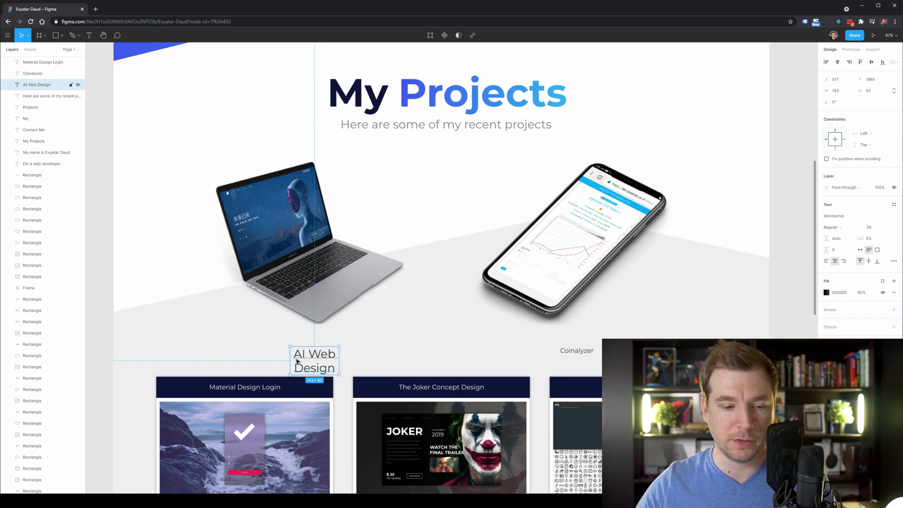
{"action": "left_click_drag", "start_coordinate": [290, 360], "coordinate": [230, 361]}
{"action": "left_click_drag", "start_coordinate": [339, 355], "coordinate": [385, 354]}
- Set the Coinalyzer label to size 34 and widen it onto one line
{"action": "left_click", "coordinate": [578, 350]}
{"action": "key", "text": "Return"}
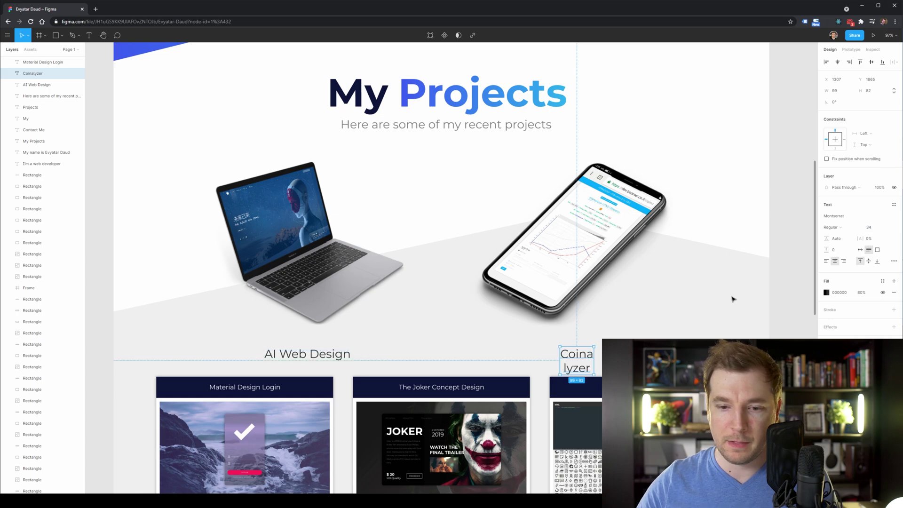
{"action": "left_click_drag", "start_coordinate": [558, 360], "coordinate": [497, 355]}
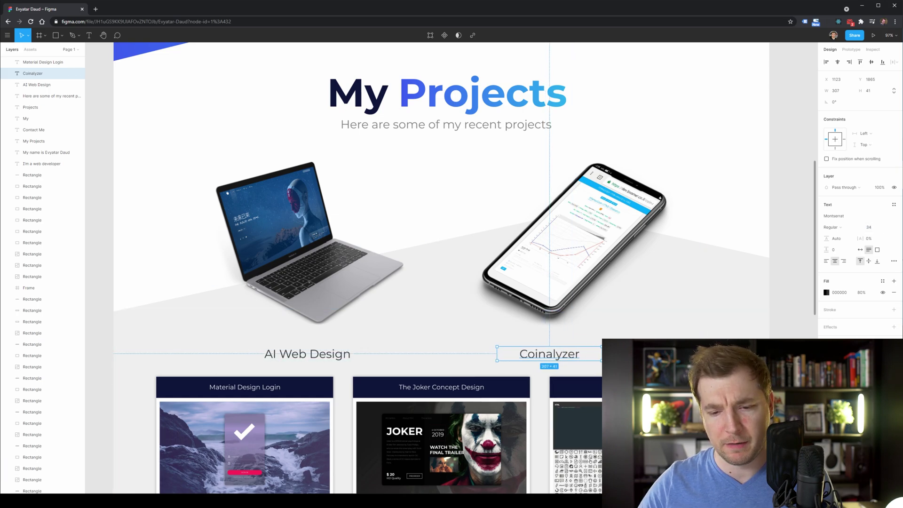
{"action": "key", "text": "Escape"}
{"action": "scroll", "coordinate": [649, 312], "scroll_direction": "up", "scroll_amount": 1}
{"action": "scroll", "coordinate": [668, 129], "scroll_direction": "up", "scroll_amount": 1}
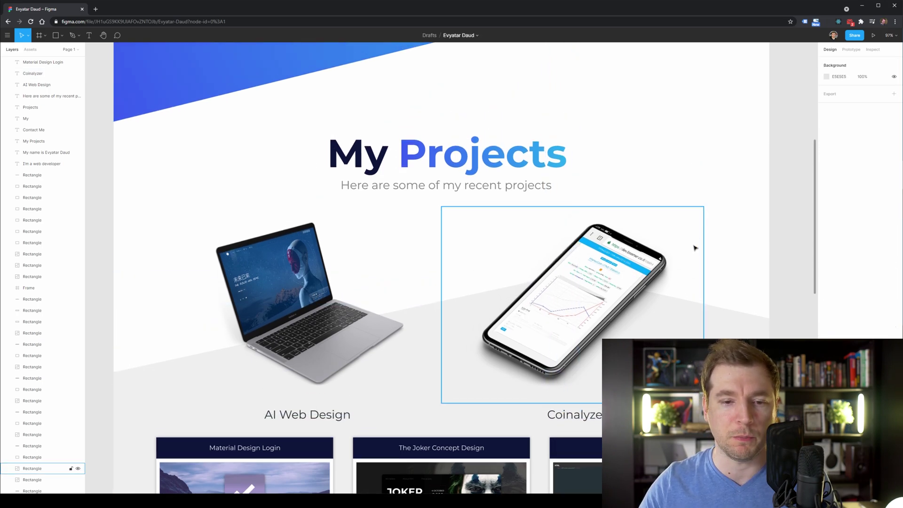
{"action": "left_click", "coordinate": [308, 414]}
- Move both mockups and their labels up about 73 px
{"action": "key", "text": "Escape"}
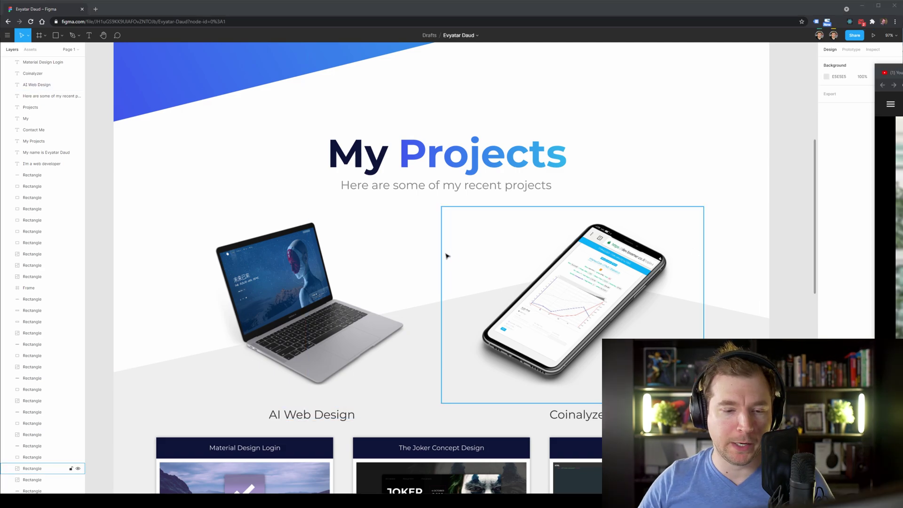
{"action": "left_click", "coordinate": [566, 301]}
{"action": "left_click", "coordinate": [307, 333], "text": "shift"}
{"action": "left_click", "coordinate": [569, 415], "text": "shift"}
{"action": "left_click", "coordinate": [329, 413], "text": "shift"}
{"action": "left_click_drag", "start_coordinate": [343, 355], "coordinate": [344, 322]}
- Move the whole My Projects heading and subtitle up together
{"action": "left_click", "coordinate": [472, 189]}
{"action": "left_click", "coordinate": [457, 169], "text": "shift"}
{"action": "left_click_drag", "start_coordinate": [482, 161], "coordinate": [482, 138]}
{"action": "key", "text": "ctrl+z"}
{"action": "left_click", "coordinate": [364, 158], "text": "shift"}
{"action": "left_click_drag", "start_coordinate": [444, 164], "coordinate": [444, 128]}
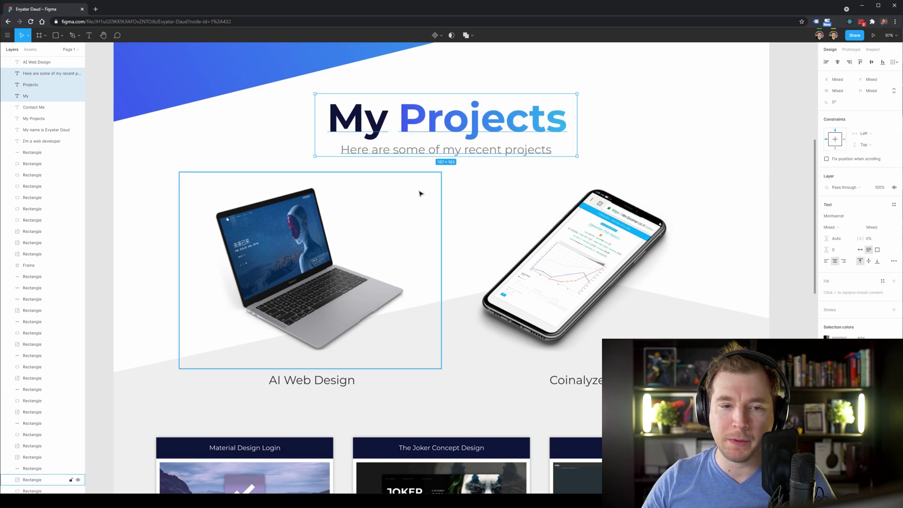
- Nudge both mockups up slightly and raise the two project labels about 32 px
{"action": "left_click", "coordinate": [291, 211]}
{"action": "left_click", "coordinate": [560, 317], "text": "shift"}
{"action": "left_click_drag", "start_coordinate": [558, 297], "coordinate": [555, 290]}
{"action": "left_click", "coordinate": [585, 382]}
{"action": "left_click", "coordinate": [332, 383], "text": "shift"}
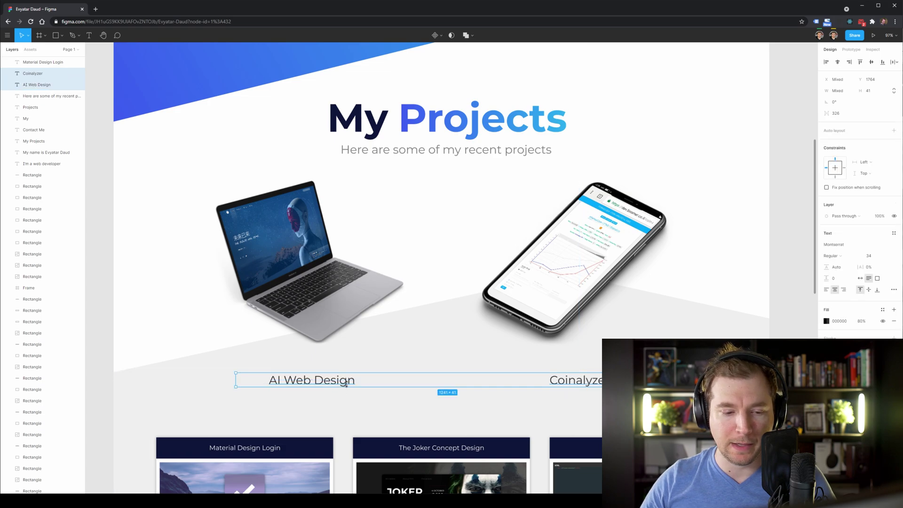
{"action": "left_click_drag", "start_coordinate": [338, 384], "coordinate": [335, 367]}
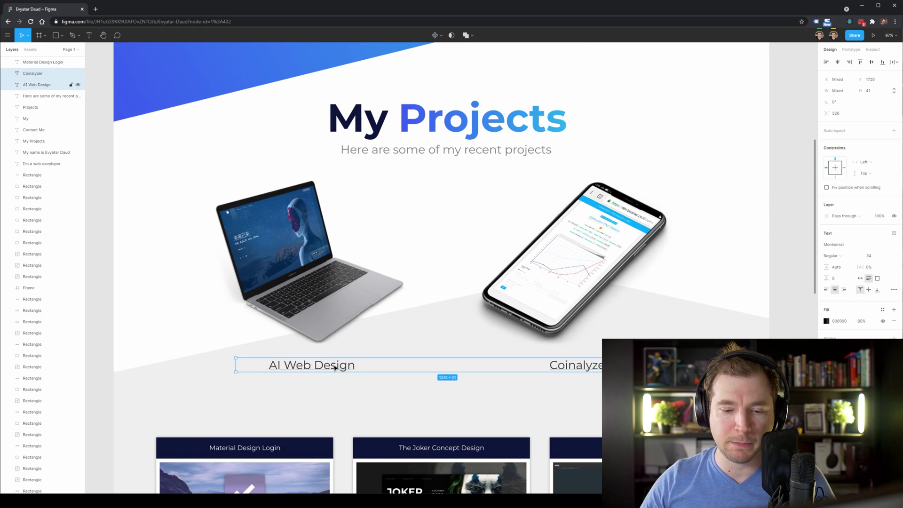
{"action": "left_click", "coordinate": [244, 152]}
- Copy the hero My Projects button under AI Web Design and relabel it View Project on one line
{"action": "scroll", "coordinate": [310, 268], "scroll_direction": "up", "scroll_amount": 4}
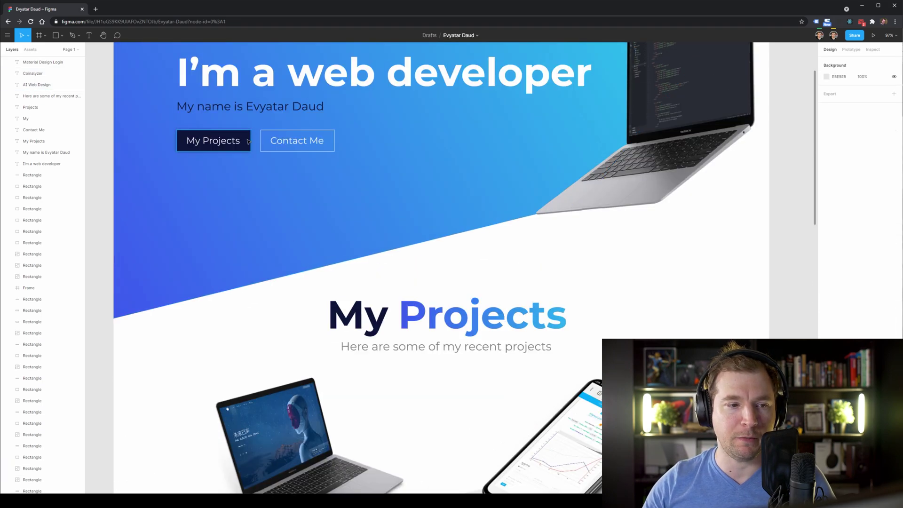
{"action": "left_click", "coordinate": [226, 149]}
{"action": "left_click_drag", "start_coordinate": [227, 149], "coordinate": [213, 296]}
{"action": "scroll", "coordinate": [269, 370], "scroll_direction": "down", "scroll_amount": 4}
{"action": "scroll", "coordinate": [50, 108], "scroll_direction": "up", "scroll_amount": 5}
{"action": "mouse_move", "coordinate": [34, 76]}
{"action": "left_mouse_down"}
{"action": "mouse_move", "coordinate": [54, 137]}
{"action": "mouse_move", "coordinate": [35, 81]}
{"action": "left_mouse_up"}
{"action": "left_click_drag", "start_coordinate": [226, 299], "coordinate": [342, 403]}
{"action": "double_click", "coordinate": [324, 394]}
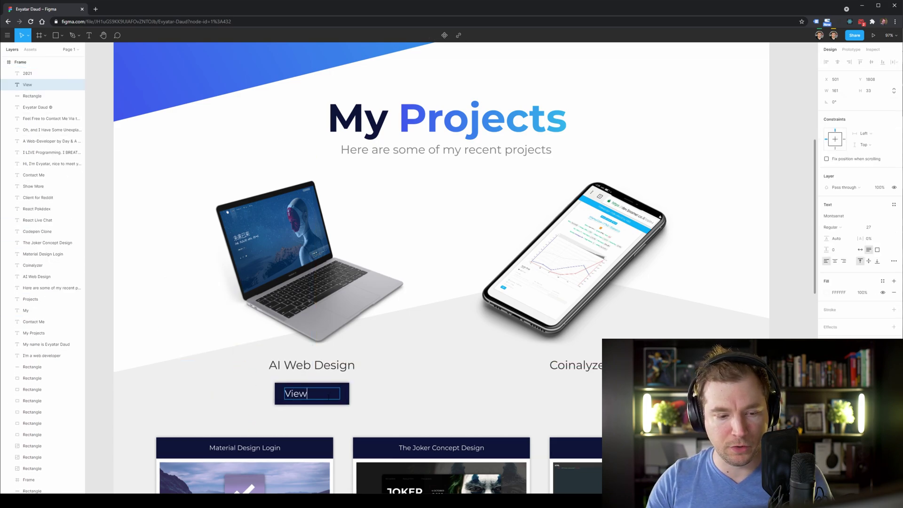
{"action": "type", "text": "View Project"}
{"action": "key", "text": "Escape"}
{"action": "left_click_drag", "start_coordinate": [340, 398], "coordinate": [351, 398]}
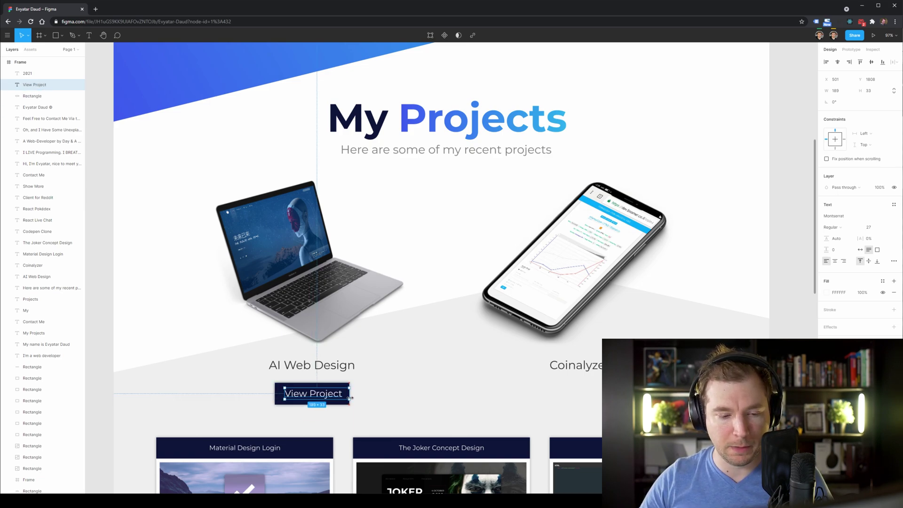
- Copy the button under Coinalyzer and relabel it Case Study
{"action": "left_click", "coordinate": [277, 398]}
{"action": "left_click", "coordinate": [342, 396], "text": "shift"}
{"action": "left_click_drag", "start_coordinate": [341, 396], "coordinate": [586, 397]}
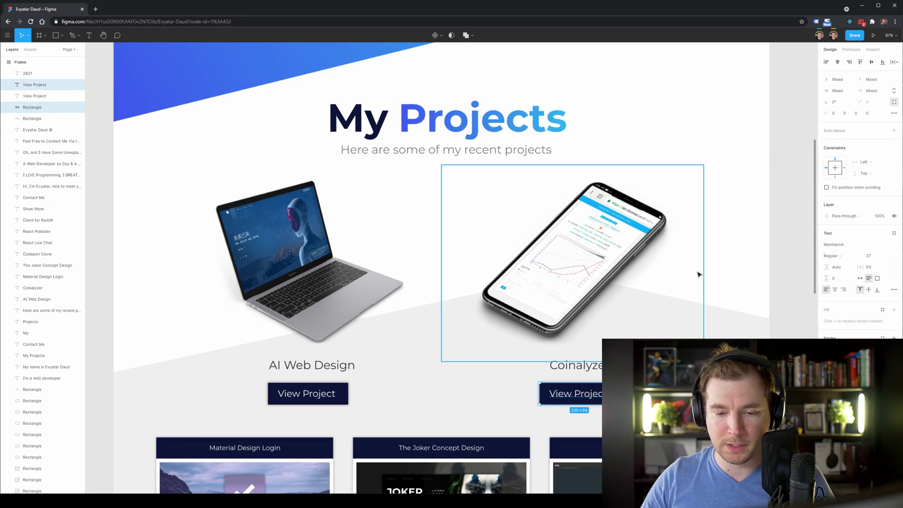
{"action": "double_click", "coordinate": [595, 396]}
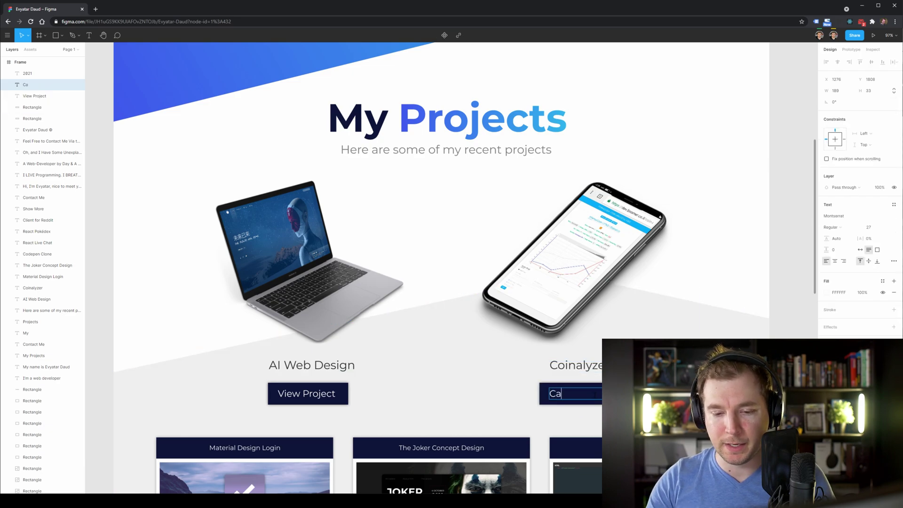
{"action": "key", "text": "Escape"}
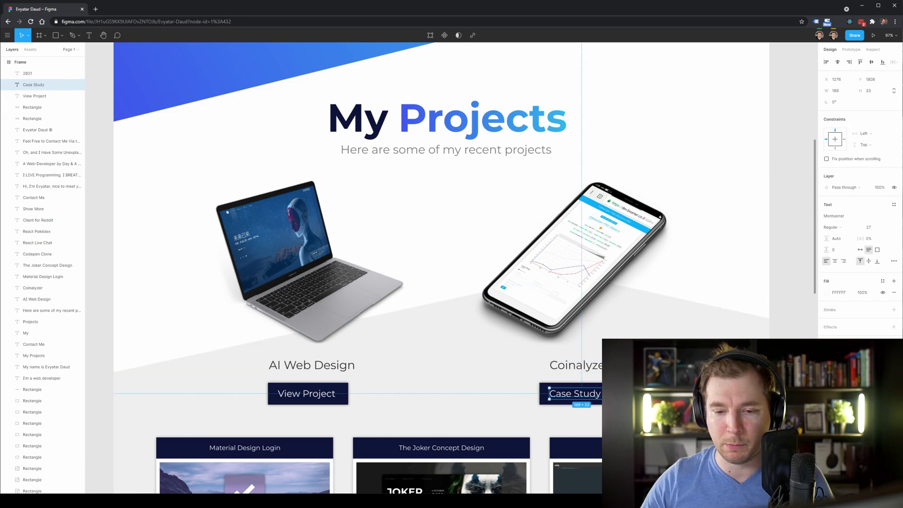
{"action": "key", "text": "Escape"}
{"action": "left_click", "coordinate": [586, 394]}
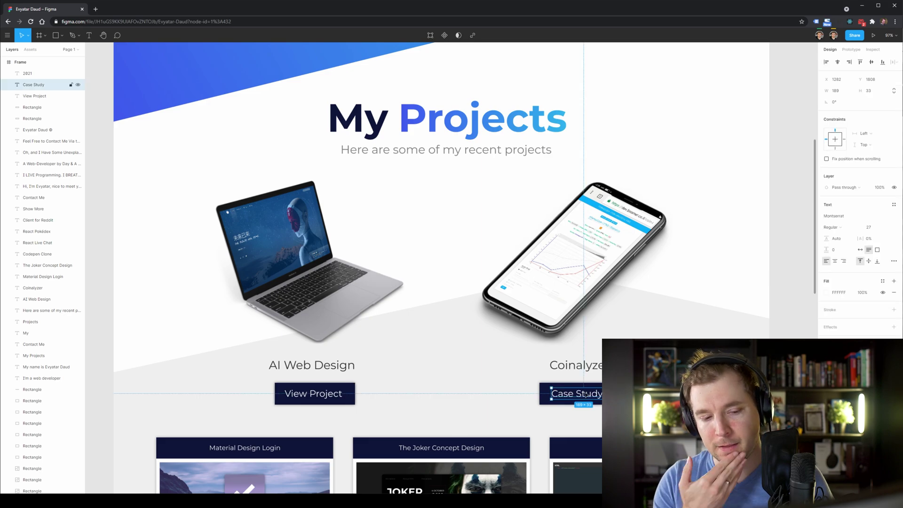
- Move the View Project and Case Study buttons down about 47 px so they line up in one row
{"action": "scroll", "coordinate": [441, 268], "scroll_direction": "down", "scroll_amount": 1}
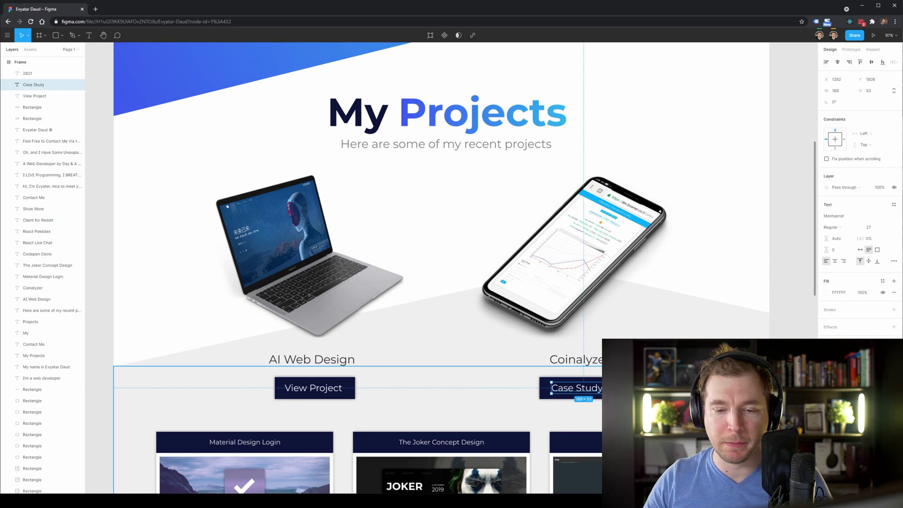
{"action": "scroll", "coordinate": [470, 362], "scroll_direction": "down", "scroll_amount": 10}
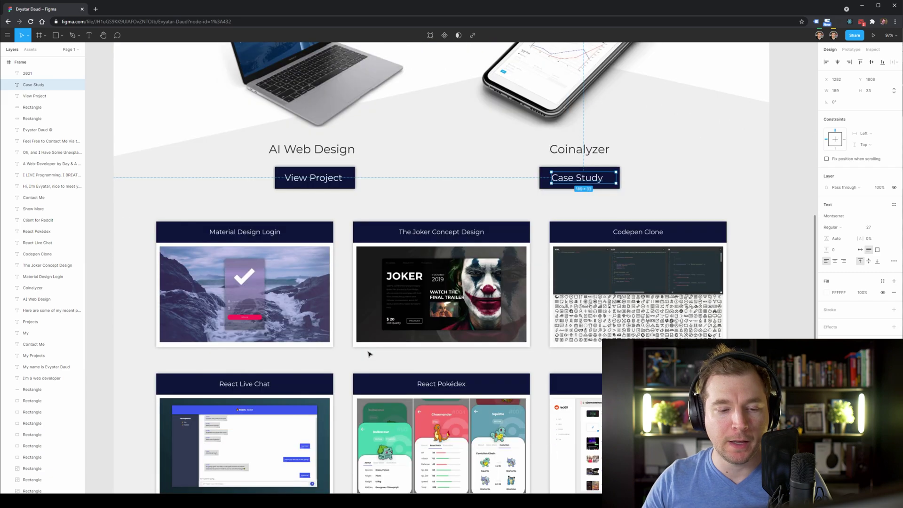
{"action": "left_click", "coordinate": [351, 184]}
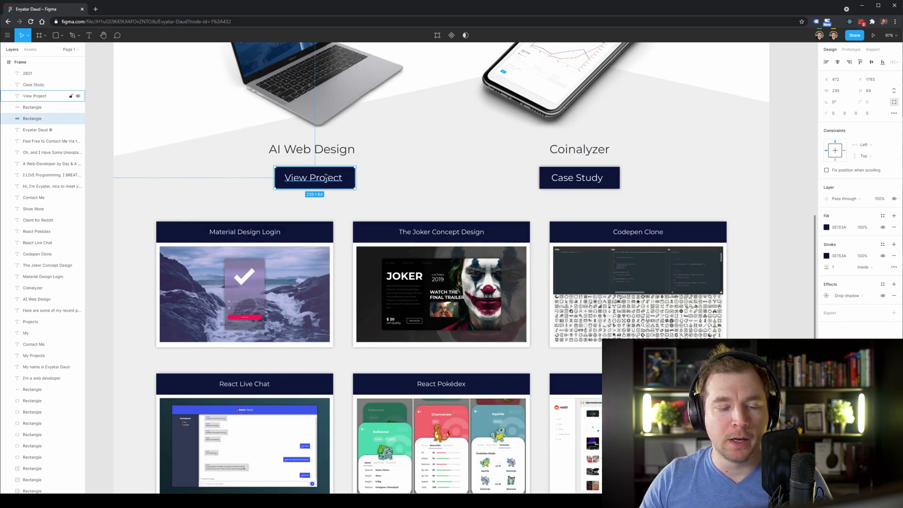
{"action": "left_click", "coordinate": [339, 180], "text": "shift"}
{"action": "left_click_drag", "start_coordinate": [338, 180], "coordinate": [339, 203]}
{"action": "left_click", "coordinate": [605, 183]}
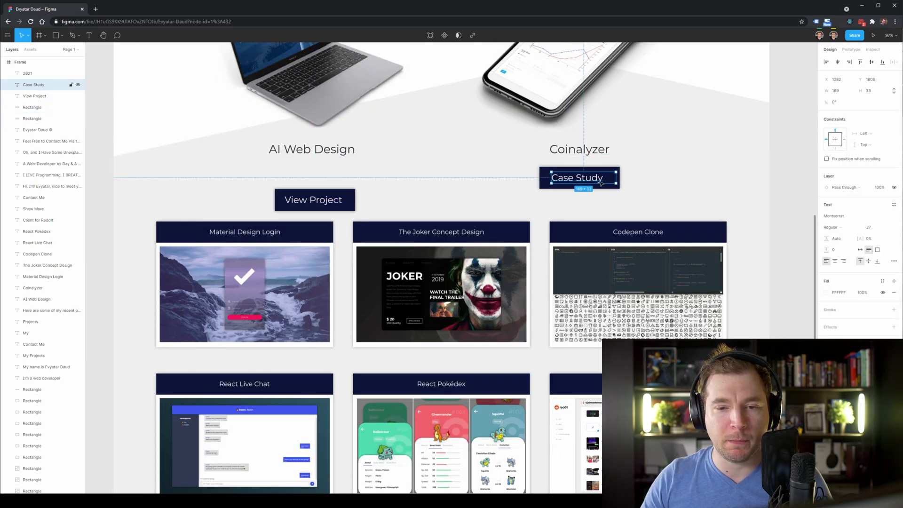
{"action": "left_click", "coordinate": [612, 187], "text": "shift"}
{"action": "left_click_drag", "start_coordinate": [611, 187], "coordinate": [611, 209]}
{"action": "scroll", "coordinate": [335, 237], "scroll_direction": "up", "scroll_amount": 7}
- Copy the subtitle under AI Web Design at size 24 and replace its text with Lorem Ipsum
{"action": "left_click", "coordinate": [446, 90]}
{"action": "left_click_drag", "start_coordinate": [446, 91], "coordinate": [336, 330]}
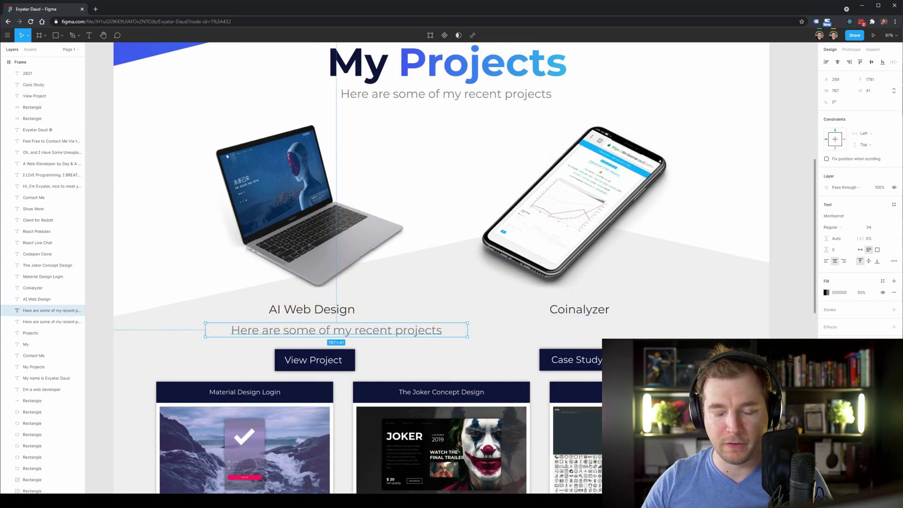
{"action": "left_click", "coordinate": [884, 228]}
{"action": "left_click", "coordinate": [877, 301]}
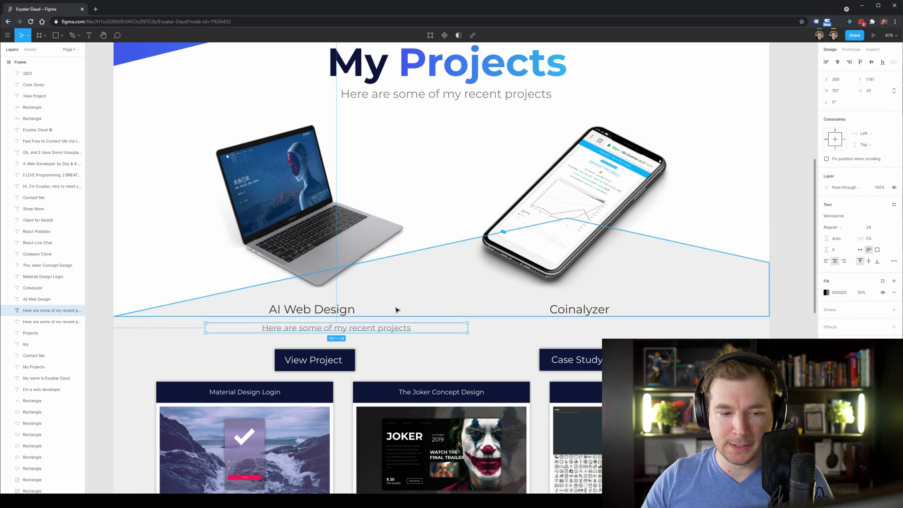
{"action": "left_click_drag", "start_coordinate": [319, 333], "coordinate": [313, 322]}
{"action": "double_click", "coordinate": [323, 324]}
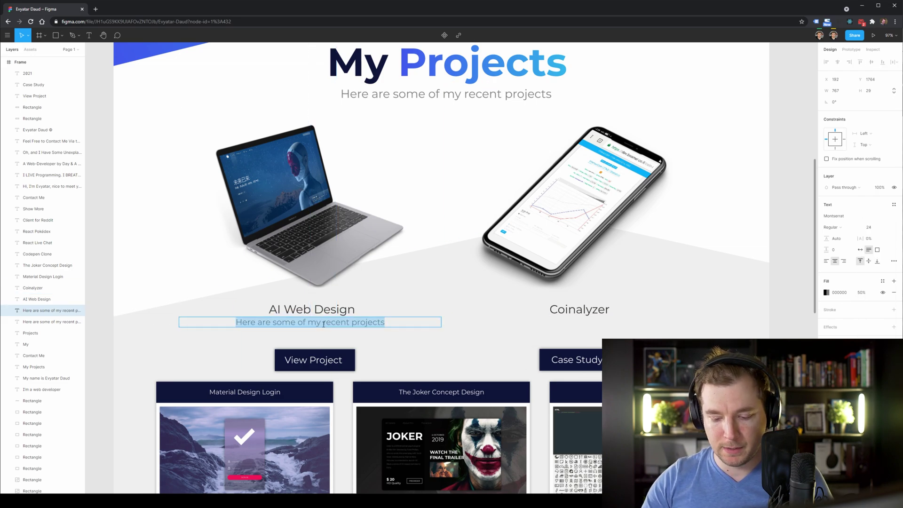
{"action": "type", "text": "L"}
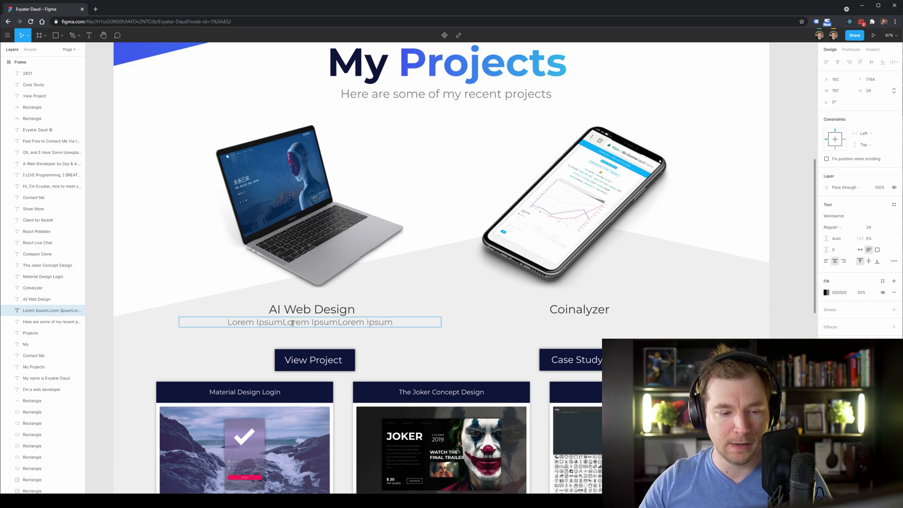
{"action": "key", "text": "ctrl+z"}
{"action": "key", "text": "ctrl+z"}
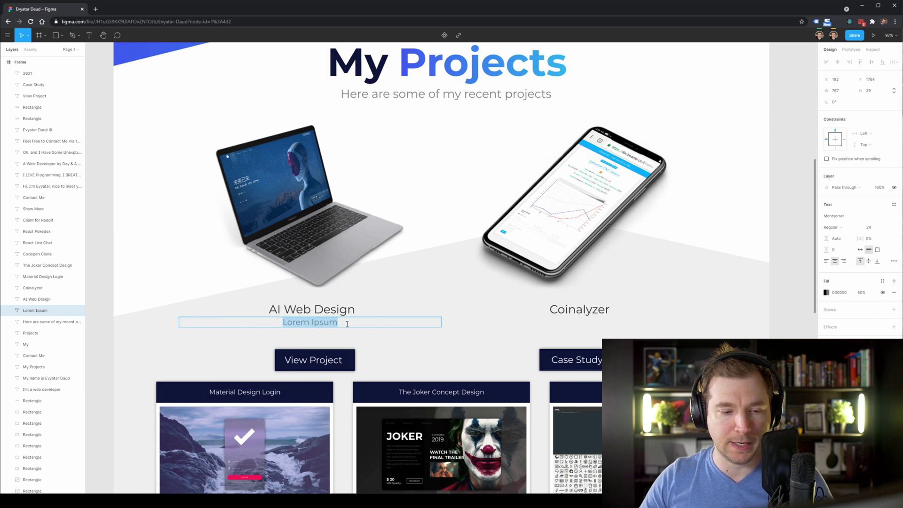
{"action": "type", "text": "Lorem Ipsum"}
{"action": "key", "text": "Escape"}
- Copy the Lorem Ipsum text under Coinalyzer and raise both buttons beneath the descriptions
{"action": "left_click_drag", "start_coordinate": [314, 324], "coordinate": [565, 325]}
{"action": "left_click", "coordinate": [800, 282]}
{"action": "left_click", "coordinate": [582, 355]}
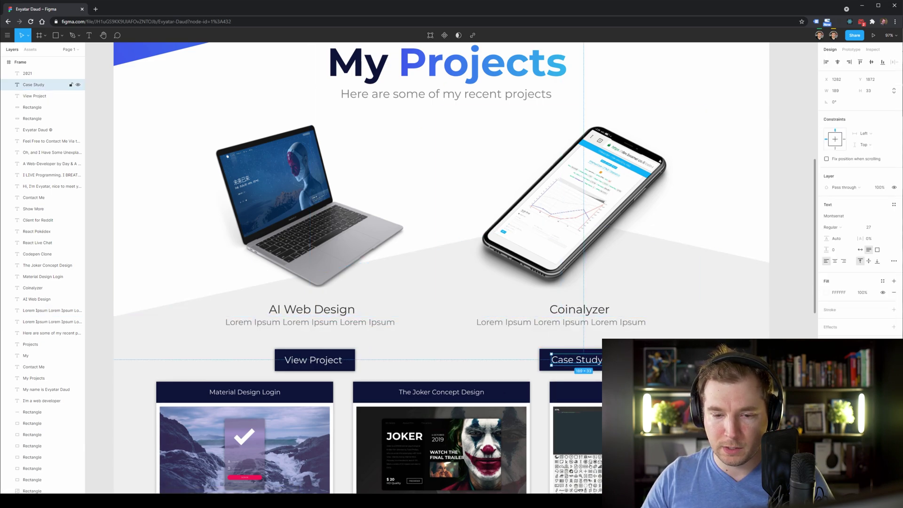
{"action": "left_click", "coordinate": [604, 367], "text": "shift"}
{"action": "left_click_drag", "start_coordinate": [596, 361], "coordinate": [595, 348]}
{"action": "left_click", "coordinate": [323, 361]}
{"action": "left_click", "coordinate": [323, 362], "text": "shift"}
{"action": "mouse_move", "coordinate": [324, 361]}
{"action": "left_mouse_down"}
{"action": "mouse_move", "coordinate": [330, 347]}
{"action": "mouse_move", "coordinate": [316, 346]}
{"action": "left_mouse_up"}
{"action": "left_click", "coordinate": [313, 321]}
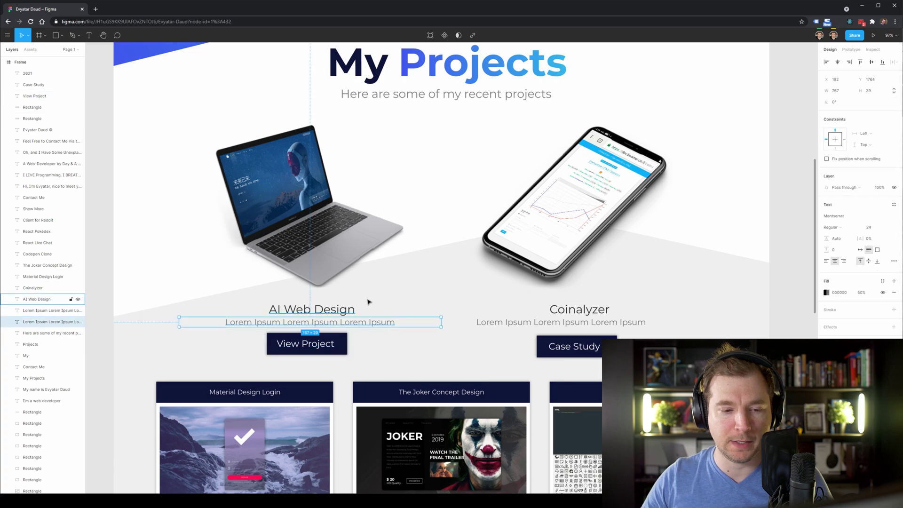
{"action": "left_click", "coordinate": [799, 274]}
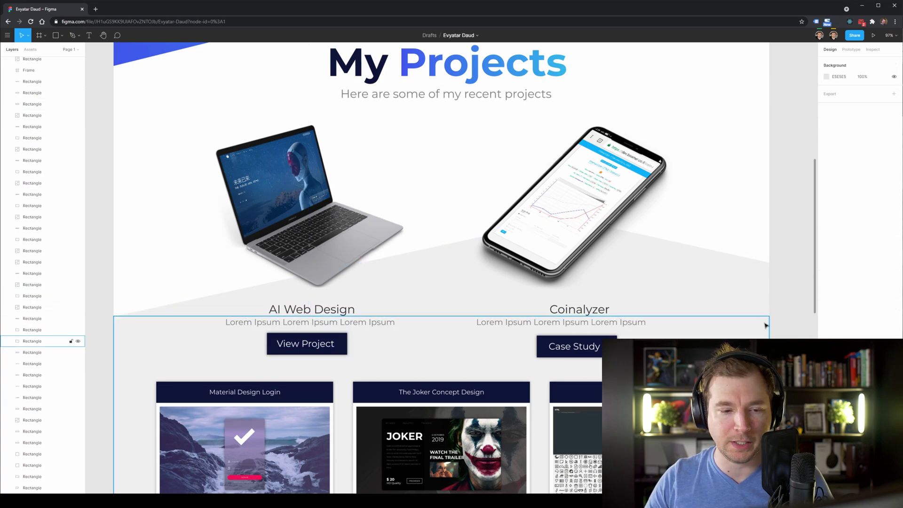
{"action": "scroll", "coordinate": [782, 207], "scroll_direction": "up", "scroll_amount": 1}
{"action": "scroll", "coordinate": [812, 186], "scroll_direction": "up", "scroll_amount": 3}
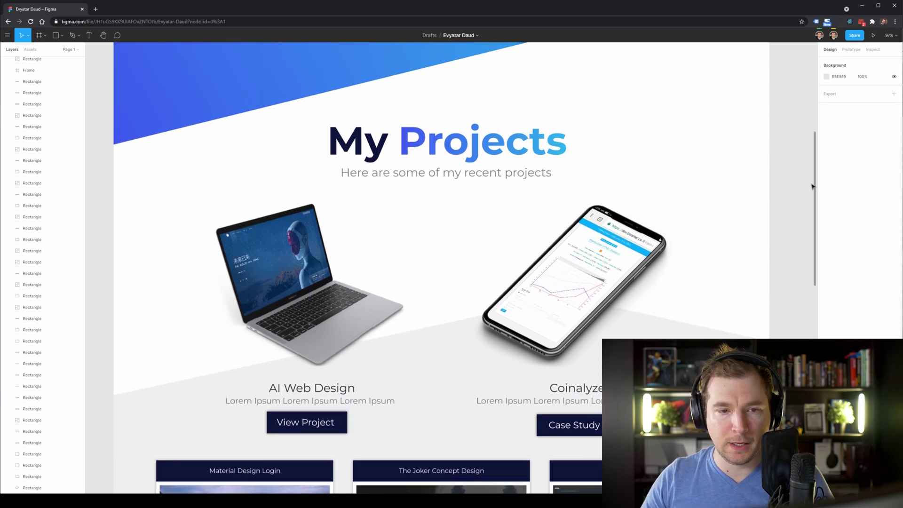
{"action": "left_click_drag", "start_coordinate": [809, 180], "coordinate": [809, 302]}
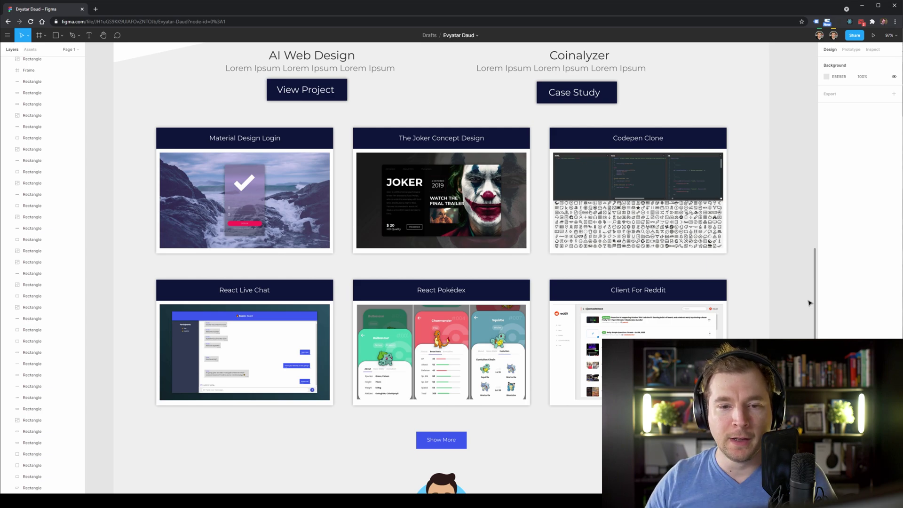
{"action": "left_click_drag", "start_coordinate": [815, 305], "coordinate": [654, 227]}
{"action": "left_click", "coordinate": [680, 136]}
{"action": "left_click", "coordinate": [364, 273]}
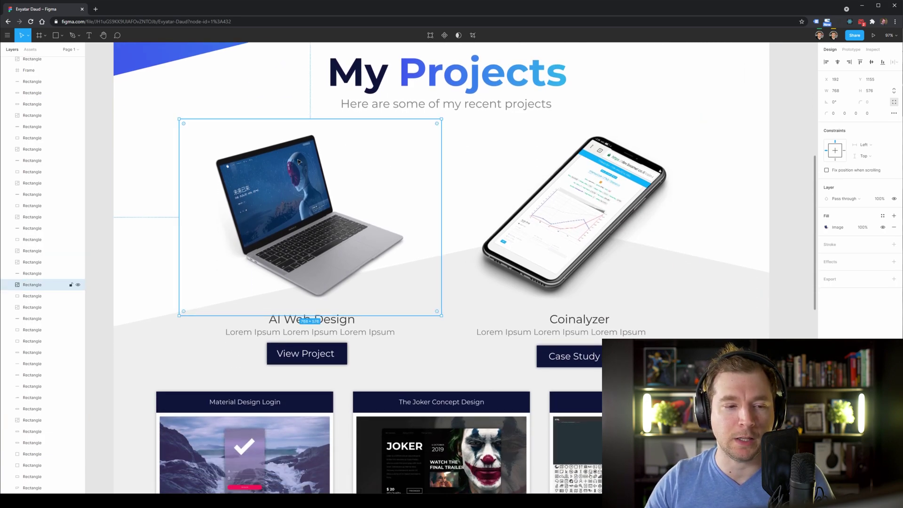
{"action": "left_click", "coordinate": [634, 208]}
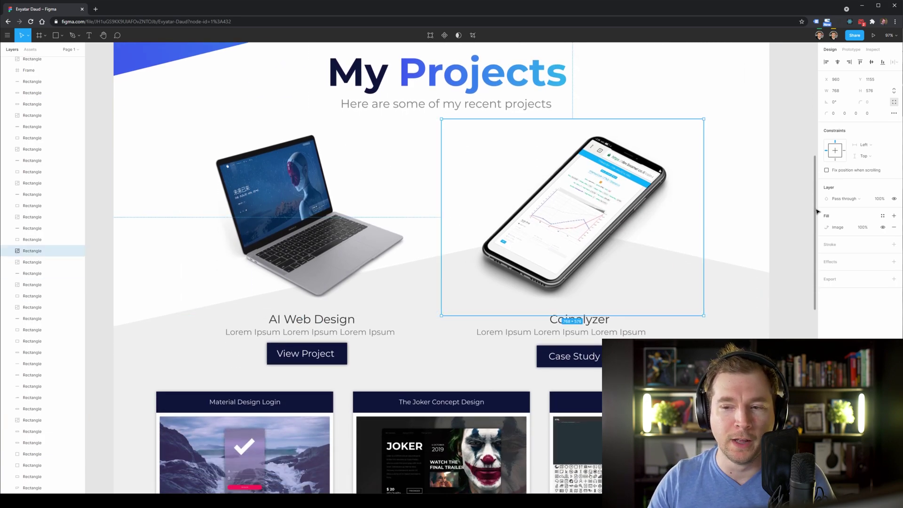
{"action": "left_click_drag", "start_coordinate": [816, 211], "coordinate": [816, 293]}
{"action": "left_click", "coordinate": [740, 300]}
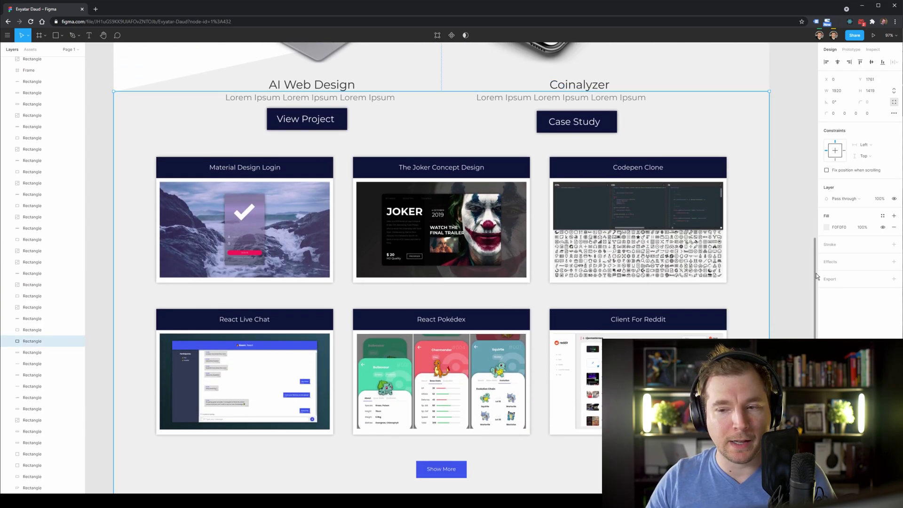
{"action": "scroll", "coordinate": [816, 263], "scroll_direction": "up", "scroll_amount": 5}
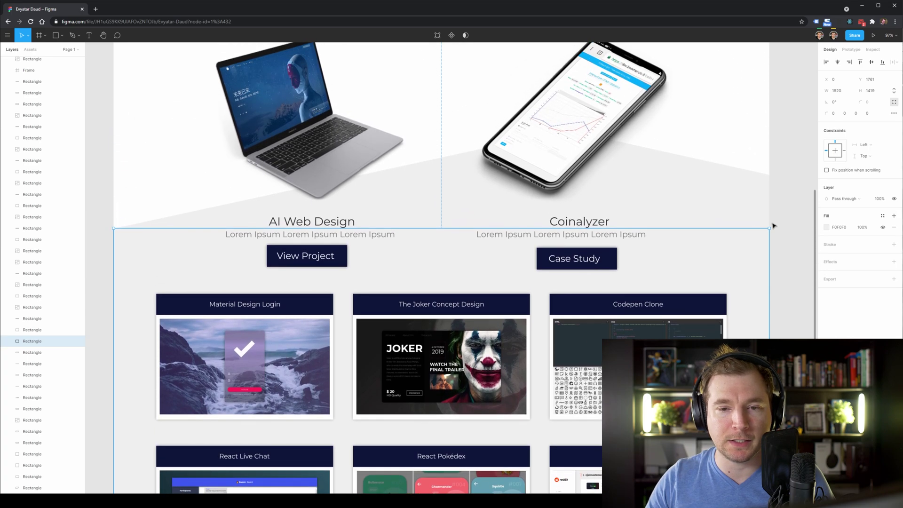
{"action": "left_click", "coordinate": [588, 117]}
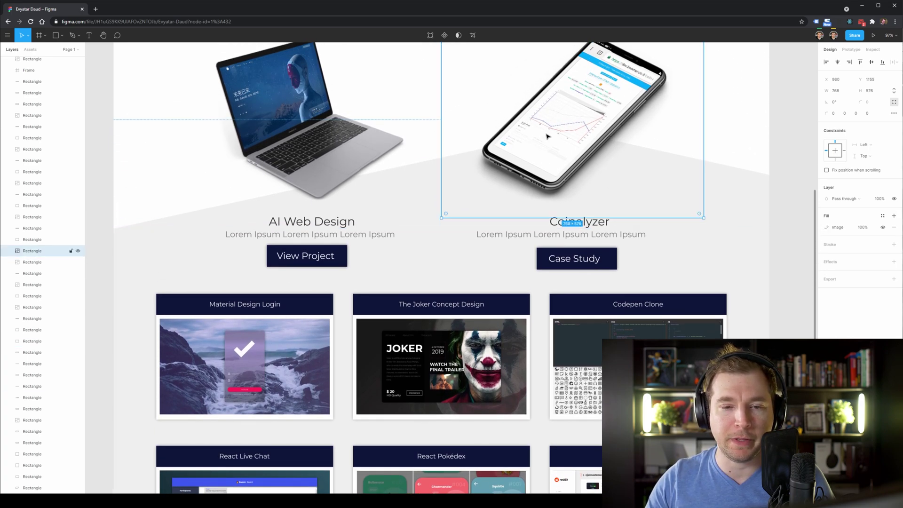
{"action": "left_click_drag", "start_coordinate": [815, 280], "coordinate": [800, 324]}
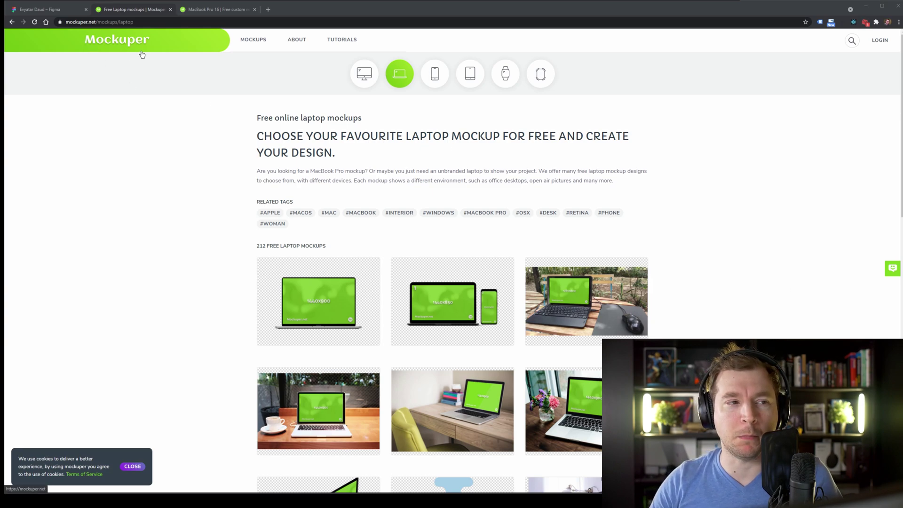
- Drop the Material Design Login screenshot onto the MacBook Pro 16 screen and confirm it
{"action": "left_click", "coordinate": [214, 10]}
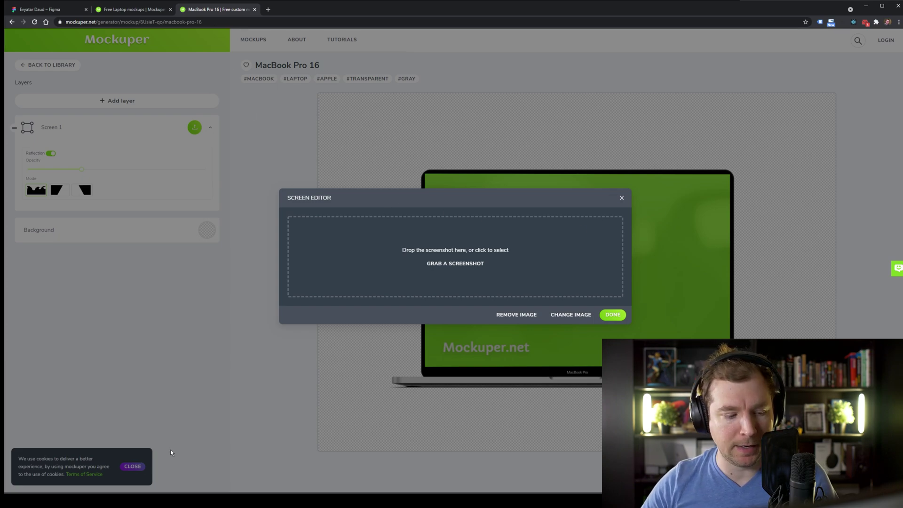
{"action": "left_click_drag", "start_coordinate": [0, 245], "coordinate": [394, 247]}
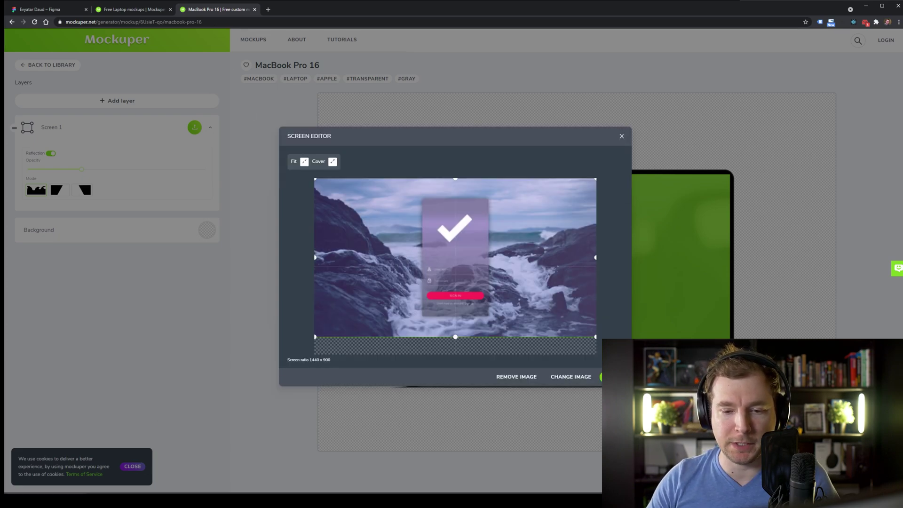
{"action": "left_click", "coordinate": [611, 376]}
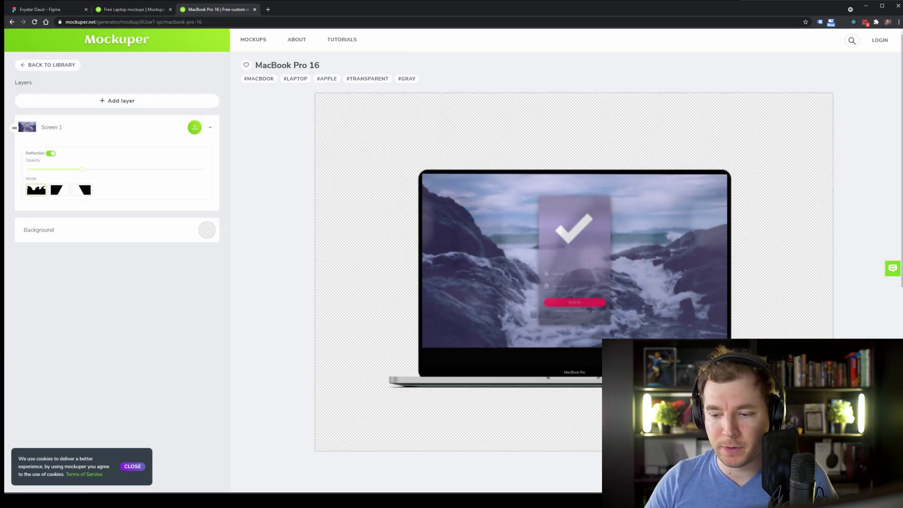
- Paste the laptop mockup into the portfolio design and park it left of the page
{"action": "left_click", "coordinate": [53, 13]}
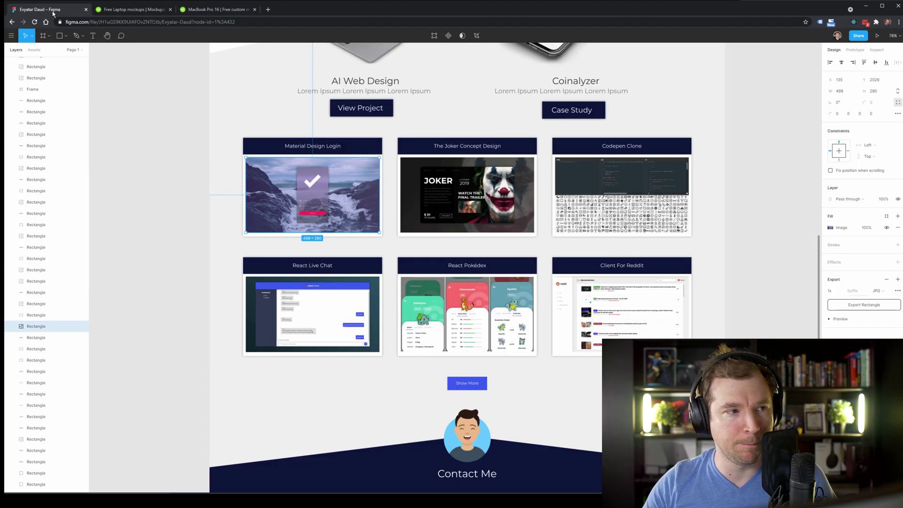
{"action": "key", "text": "ctrl+v"}
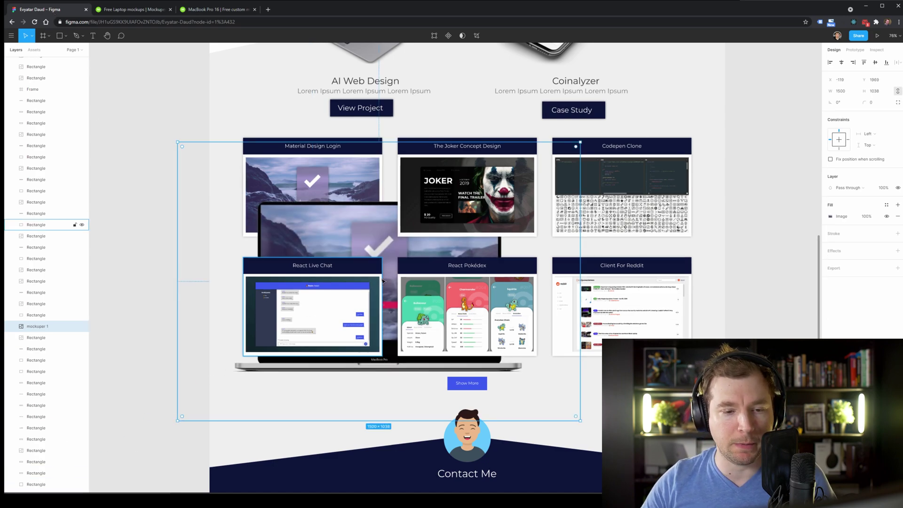
{"action": "left_click_drag", "start_coordinate": [308, 173], "coordinate": [128, 131]}
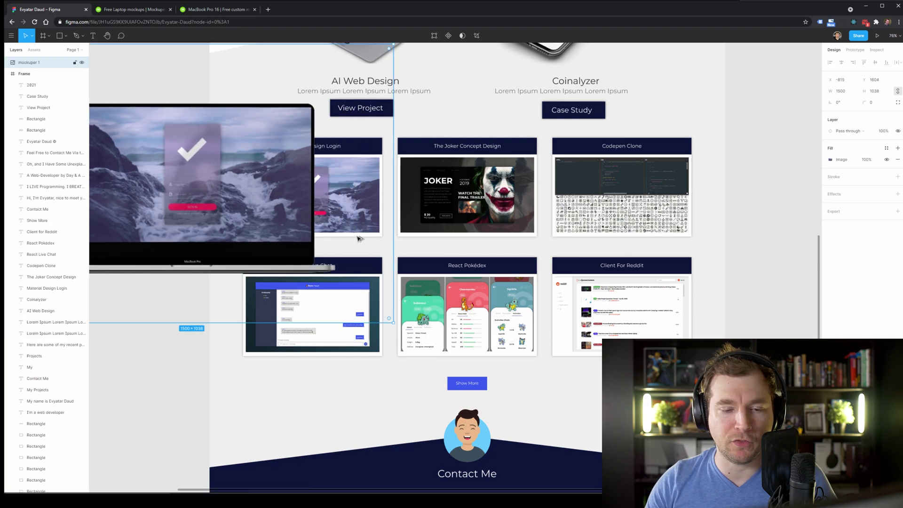
{"action": "scroll", "coordinate": [327, 234], "scroll_direction": "down", "scroll_amount": 3}
{"action": "left_click_drag", "start_coordinate": [270, 226], "coordinate": [126, 203]}
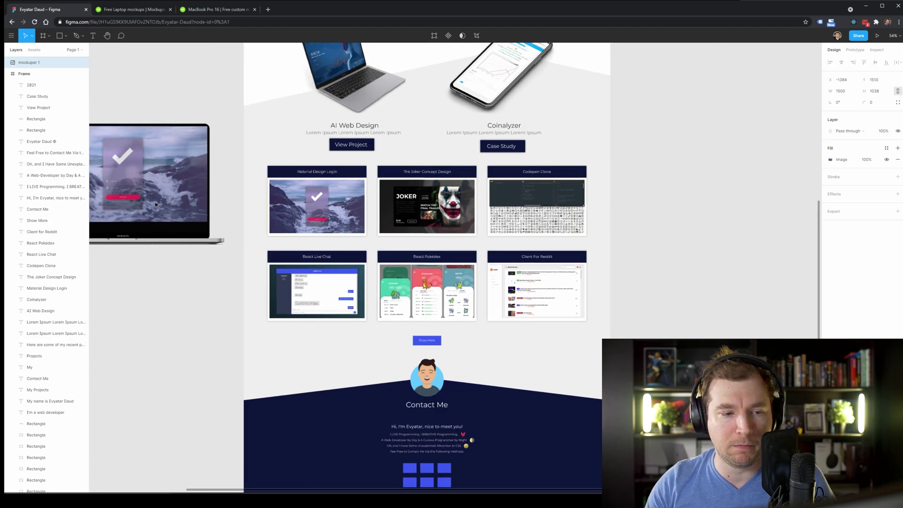
- Move the images, headers and titles of all six project cards off the page
{"action": "left_click", "coordinate": [564, 276]}
{"action": "left_click", "coordinate": [545, 258], "text": "shift"}
{"action": "left_click", "coordinate": [545, 258], "text": "shift"}
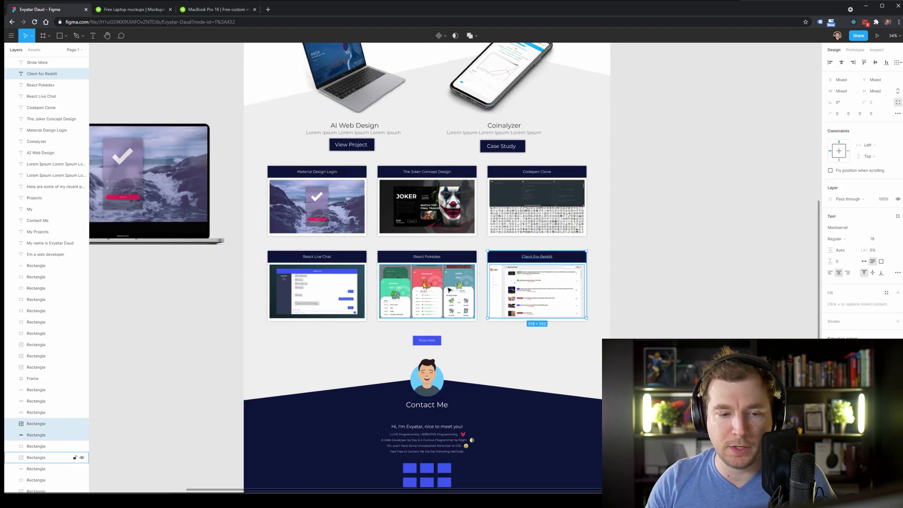
{"action": "left_click", "coordinate": [464, 279], "text": "shift"}
{"action": "left_click", "coordinate": [455, 257], "text": "shift"}
{"action": "left_click", "coordinate": [434, 257], "text": "shift"}
{"action": "left_click", "coordinate": [356, 275], "text": "shift"}
{"action": "left_click", "coordinate": [357, 260], "text": "shift"}
{"action": "left_click", "coordinate": [328, 257], "text": "shift"}
{"action": "left_click", "coordinate": [336, 207], "text": "shift"}
{"action": "left_click", "coordinate": [346, 175], "text": "shift"}
{"action": "left_click", "coordinate": [331, 172], "text": "shift"}
{"action": "left_click", "coordinate": [458, 174], "text": "shift"}
{"action": "left_click", "coordinate": [447, 172], "text": "shift"}
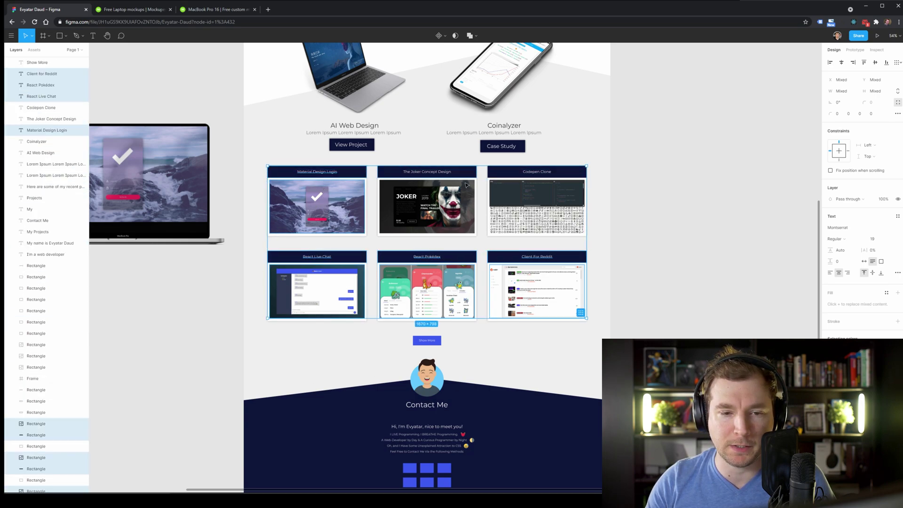
{"action": "left_click", "coordinate": [444, 175], "text": "shift"}
{"action": "left_click", "coordinate": [542, 209], "text": "shift"}
{"action": "left_click", "coordinate": [566, 174], "text": "shift"}
{"action": "left_click", "coordinate": [547, 173], "text": "shift"}
{"action": "left_click_drag", "start_coordinate": [547, 173], "coordinate": [875, 191]}
{"action": "left_click_drag", "start_coordinate": [703, 230], "coordinate": [685, 232]}
{"action": "key", "text": "ctrl+z"}
{"action": "left_click_drag", "start_coordinate": [341, 214], "coordinate": [744, 220]}
- Delete the six leftover white card backgrounds
{"action": "left_click", "coordinate": [544, 210]}
{"action": "left_click", "coordinate": [523, 276], "text": "shift"}
{"action": "left_click", "coordinate": [440, 275], "text": "shift"}
{"action": "left_click", "coordinate": [420, 217], "text": "shift"}
{"action": "left_click", "coordinate": [336, 214], "text": "shift"}
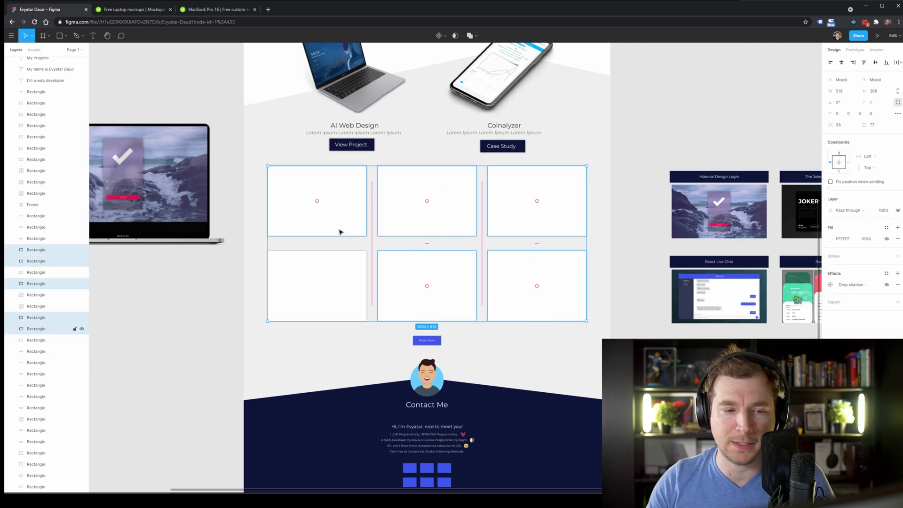
{"action": "left_click", "coordinate": [336, 268], "text": "shift"}
{"action": "left_click_drag", "start_coordinate": [353, 207], "coordinate": [357, 208]}
{"action": "key", "text": "Delete"}
- Move the laptop mockup into the projects area, shrink it to about 685 by 474, and centre it
{"action": "left_click", "coordinate": [199, 217]}
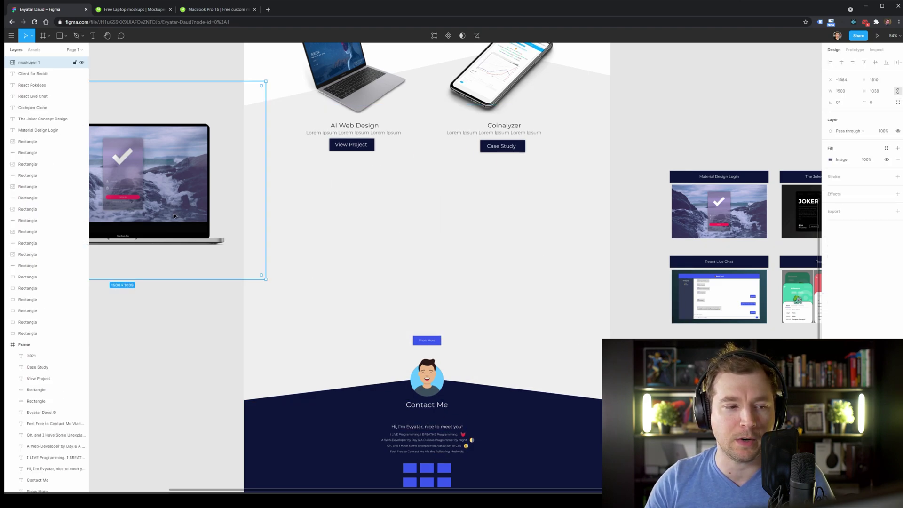
{"action": "left_click_drag", "start_coordinate": [200, 217], "coordinate": [512, 283]}
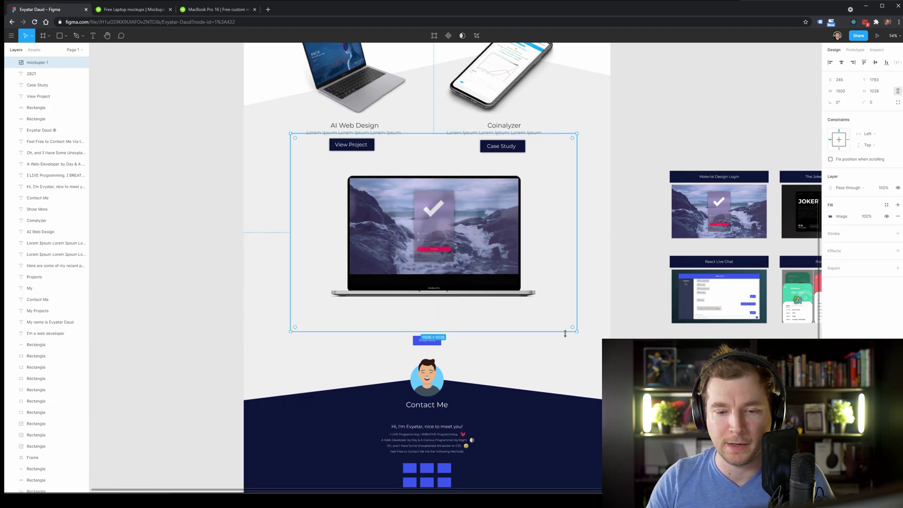
{"action": "left_click_drag", "start_coordinate": [577, 333], "coordinate": [386, 224]}
{"action": "left_click_drag", "start_coordinate": [357, 187], "coordinate": [430, 235]}
{"action": "scroll", "coordinate": [431, 234], "scroll_direction": "up", "scroll_amount": 1}
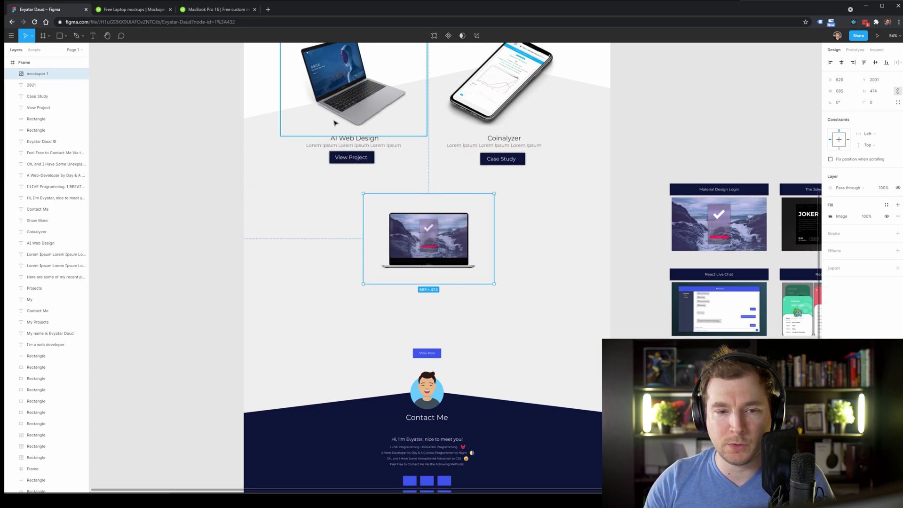
{"action": "left_click", "coordinate": [731, 190]}
- Copy the AI Web Design heading below the laptop and reword it to Material Design Login
{"action": "left_click_drag", "start_coordinate": [726, 193], "coordinate": [431, 282]}
{"action": "left_click", "coordinate": [343, 140]}
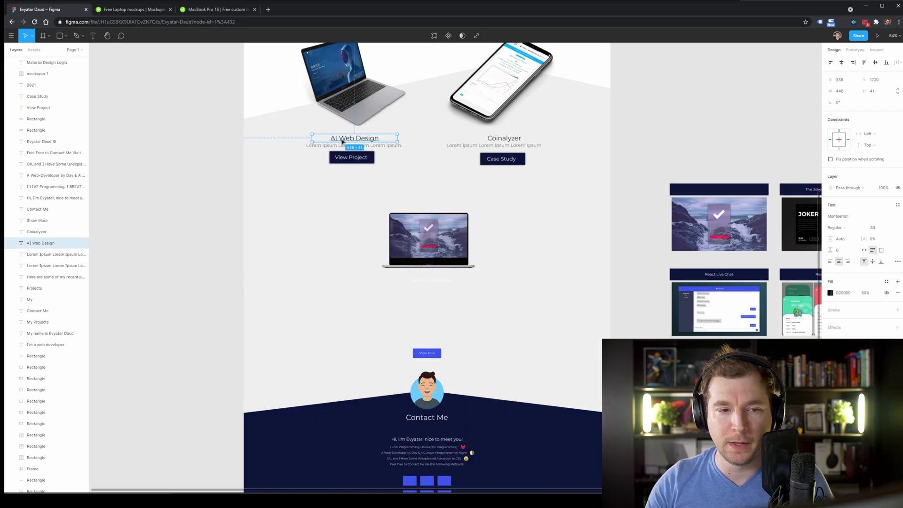
{"action": "left_click_drag", "start_coordinate": [354, 140], "coordinate": [339, 289]}
{"action": "left_click", "coordinate": [426, 280]}
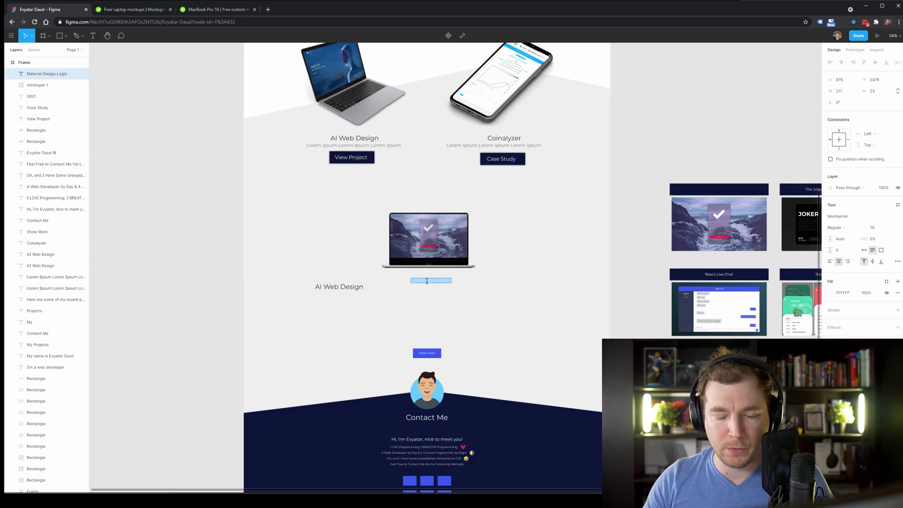
{"action": "left_click", "coordinate": [277, 23]}
{"action": "type", "text": "Material Design Login"}
{"action": "key", "text": "ctrl+a"}
{"action": "key", "text": "ctrl+c"}
{"action": "double_click", "coordinate": [340, 286]}
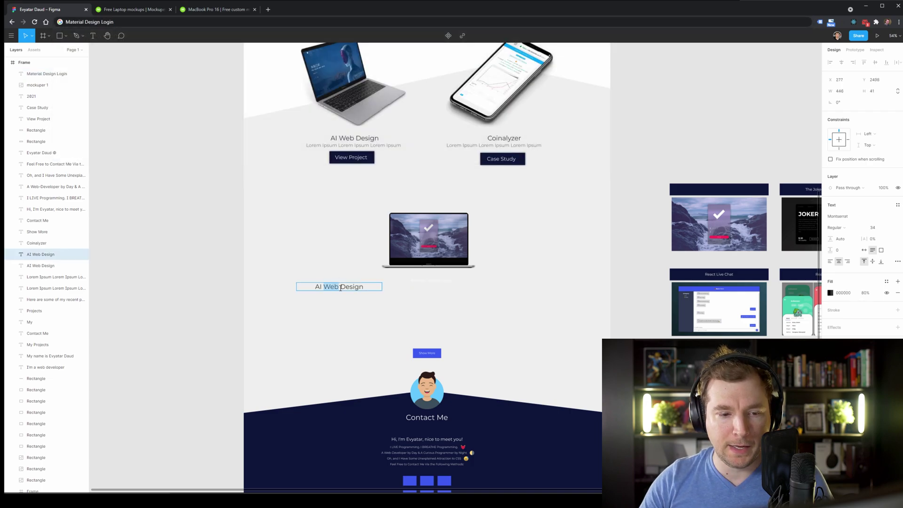
{"action": "key", "text": "ctrl+v"}
{"action": "left_click", "coordinate": [368, 297]}
- Delete the leftover white title text and centre the new heading under the laptop
{"action": "left_click", "coordinate": [446, 281]}
{"action": "key", "text": "Delete"}
{"action": "left_click_drag", "start_coordinate": [340, 288], "coordinate": [428, 280]}
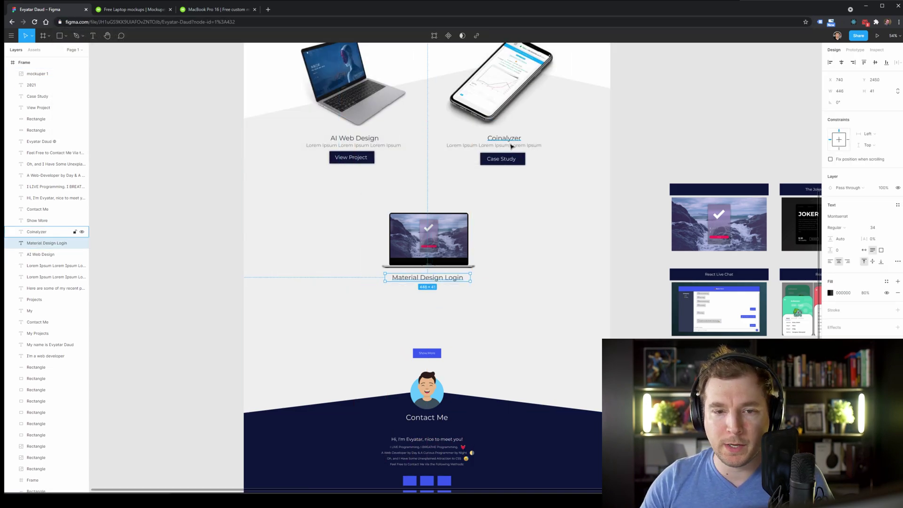
{"action": "left_click_drag", "start_coordinate": [514, 145], "coordinate": [459, 289]}
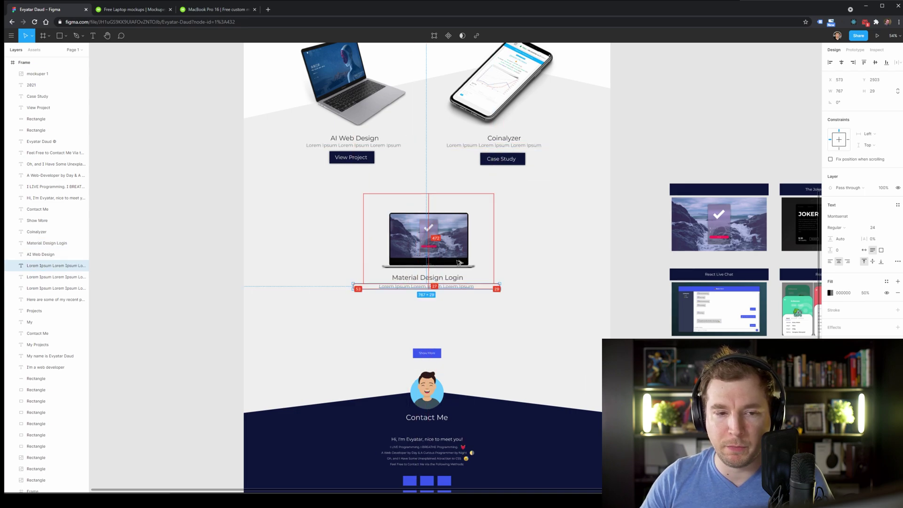
- Copy the Case Study button beneath the laptop's description
{"action": "left_click", "coordinate": [519, 162]}
{"action": "left_click", "coordinate": [512, 160], "text": "shift"}
{"action": "left_click_drag", "start_coordinate": [511, 161], "coordinate": [434, 303]}
{"action": "left_click", "coordinate": [632, 243]}
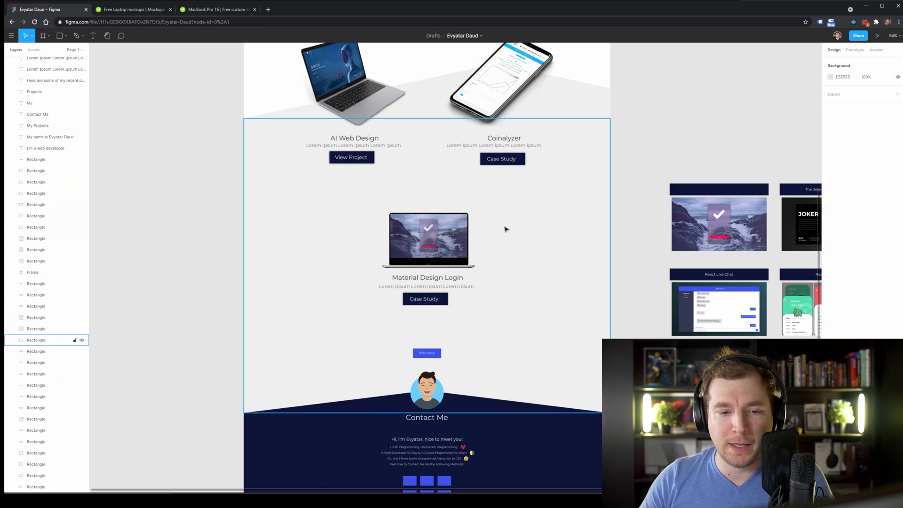
- Place the Joker laptop mockup to the left of Material Design Login
{"action": "scroll", "coordinate": [498, 295], "scroll_direction": "down", "scroll_amount": 1}
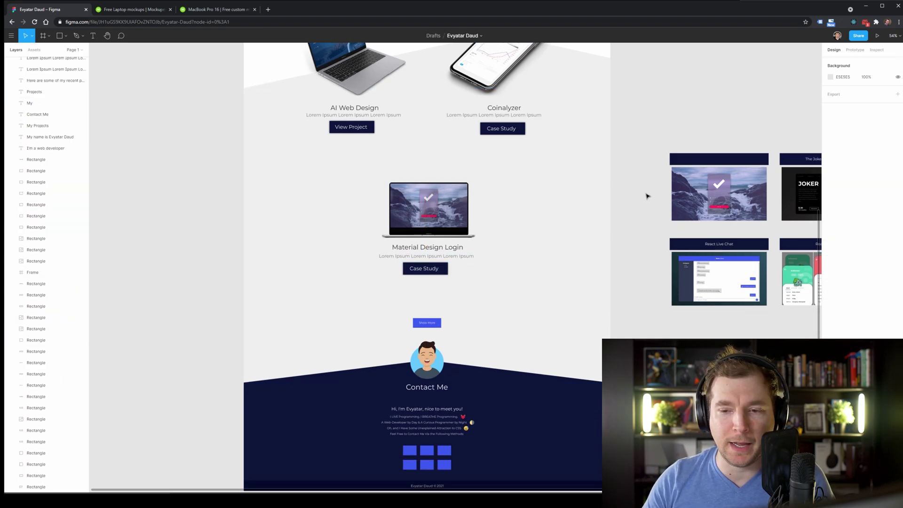
{"action": "left_click_drag", "start_coordinate": [744, 197], "coordinate": [671, 169]}
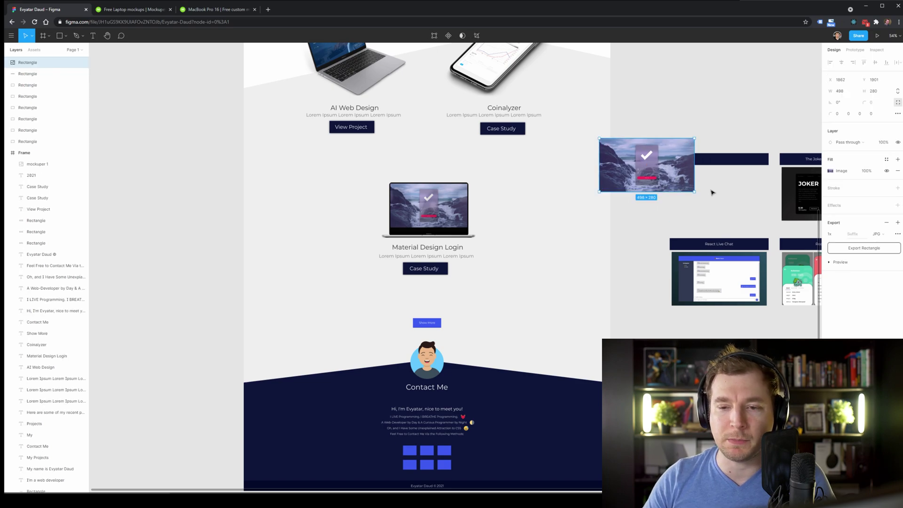
{"action": "key", "text": "ctrl+z"}
{"action": "scroll", "coordinate": [619, 229], "scroll_direction": "down", "scroll_amount": 5}
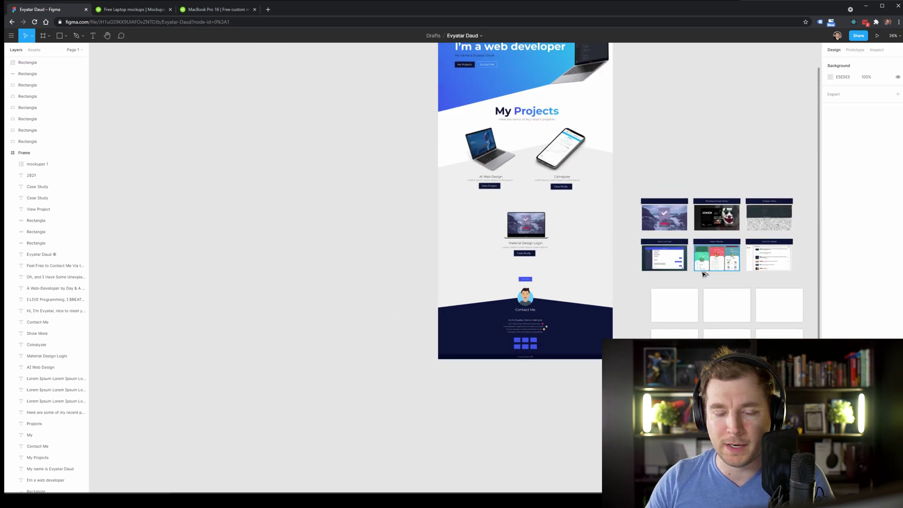
{"action": "scroll", "coordinate": [704, 274], "scroll_direction": "up", "scroll_amount": 1}
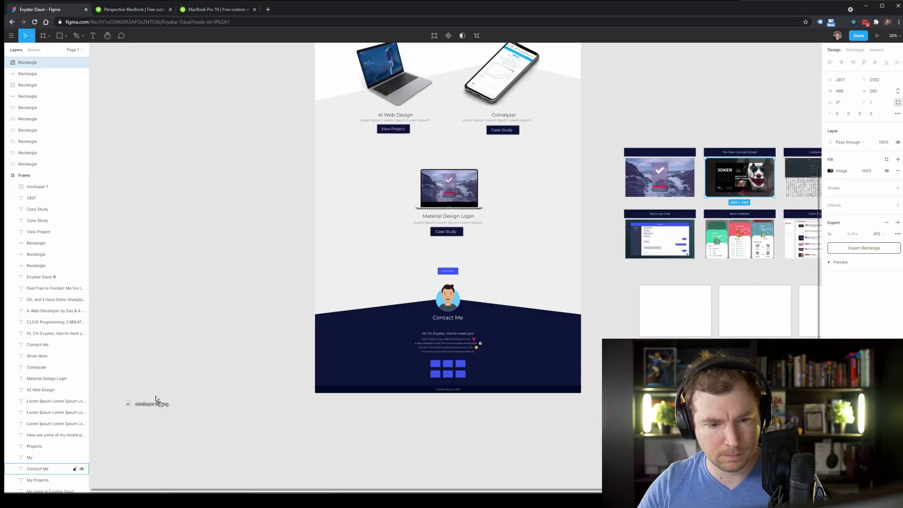
{"action": "left_click_drag", "start_coordinate": [156, 399], "coordinate": [384, 184]}
{"action": "left_click_drag", "start_coordinate": [384, 184], "coordinate": [369, 267]}
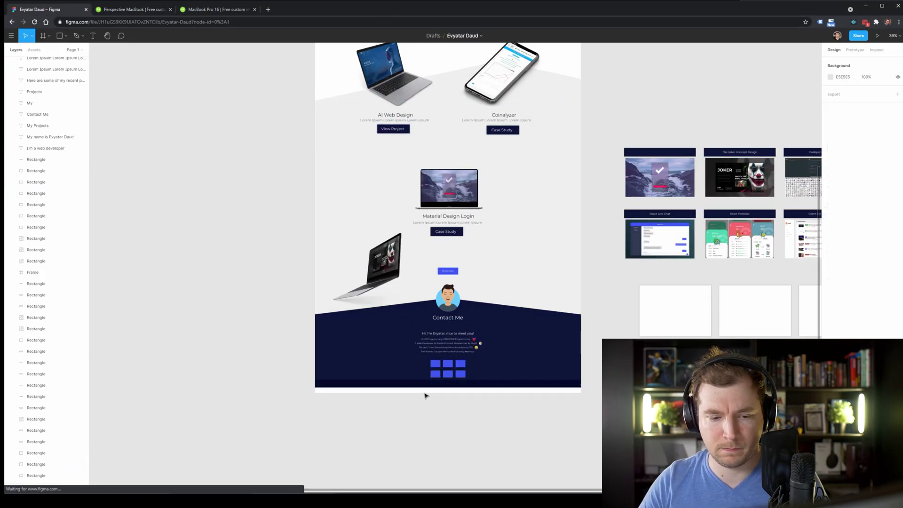
{"action": "left_click_drag", "start_coordinate": [508, 357], "coordinate": [508, 443]}
- Delete the Show More button and move the Contact Me section further down
{"action": "left_click", "coordinate": [447, 241]}
{"action": "key", "text": "Delete"}
{"action": "scroll", "coordinate": [451, 235], "scroll_direction": "up", "scroll_amount": 2}
{"action": "left_click_drag", "start_coordinate": [375, 168], "coordinate": [360, 411]}
{"action": "scroll", "coordinate": [359, 410], "scroll_direction": "down", "scroll_amount": 2}
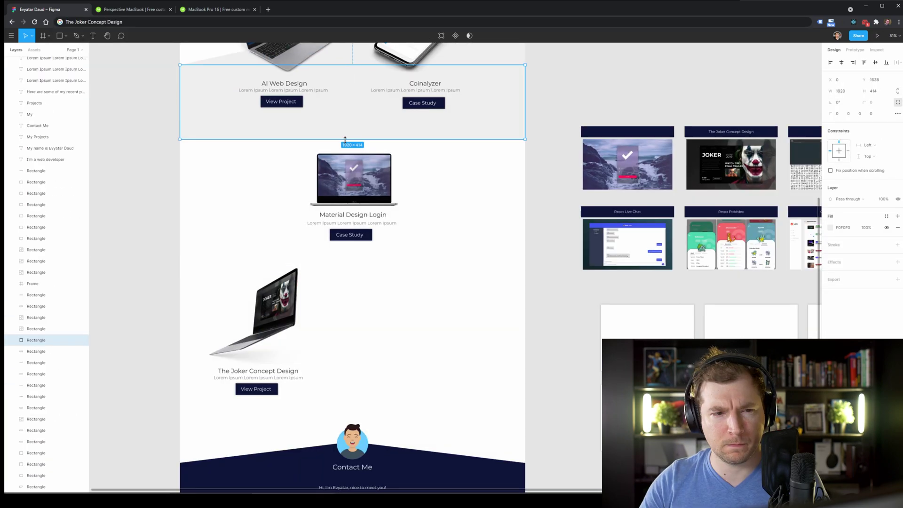
{"action": "left_click", "coordinate": [459, 214]}
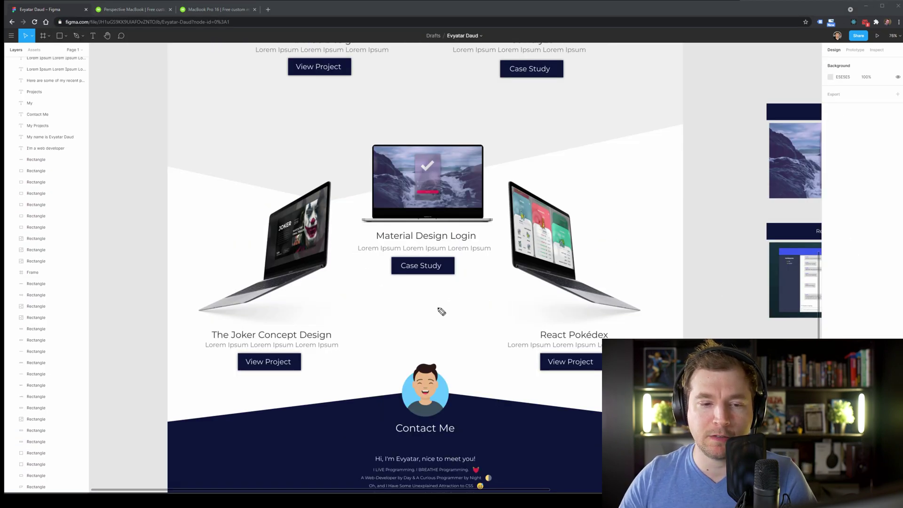
- Sketch an arc and arrow toward the side laptops, then clear the annotation strokes
{"action": "mouse_move", "coordinate": [343, 340]}
{"action": "left_mouse_down"}
{"action": "mouse_move", "coordinate": [452, 304]}
{"action": "mouse_move", "coordinate": [484, 357]}
{"action": "left_mouse_up"}
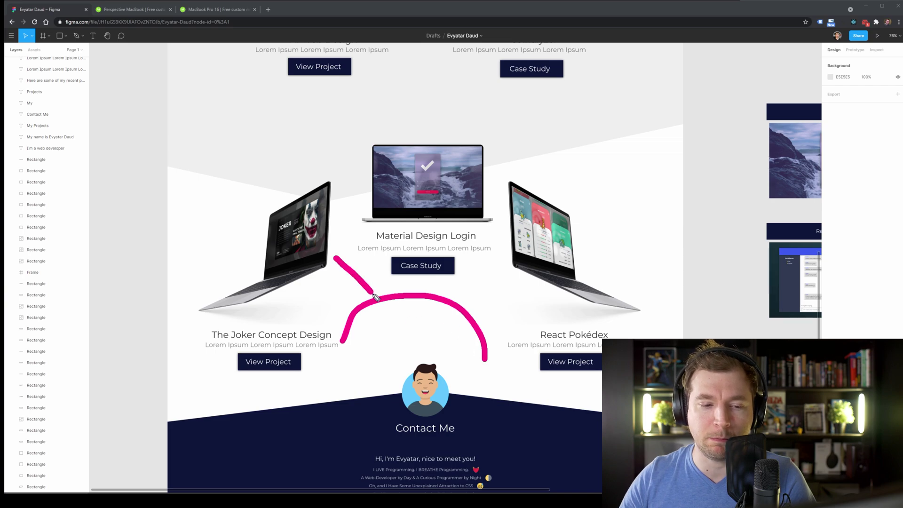
{"action": "left_click_drag", "start_coordinate": [453, 289], "coordinate": [478, 251]}
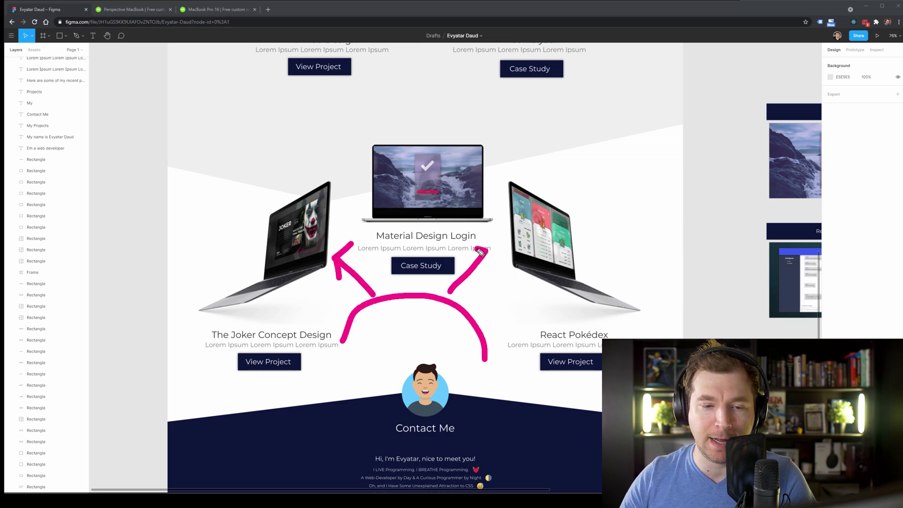
{"action": "key", "text": "ctrl+shift+7"}
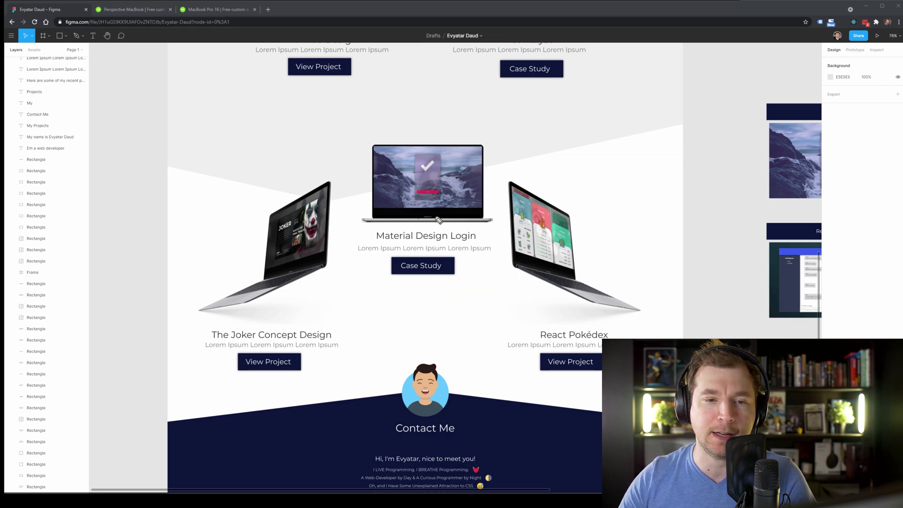
- Draw an arc over the avatar and an arrow over the dark Contact Me area
{"action": "scroll", "coordinate": [798, 315], "scroll_direction": "up", "scroll_amount": 5}
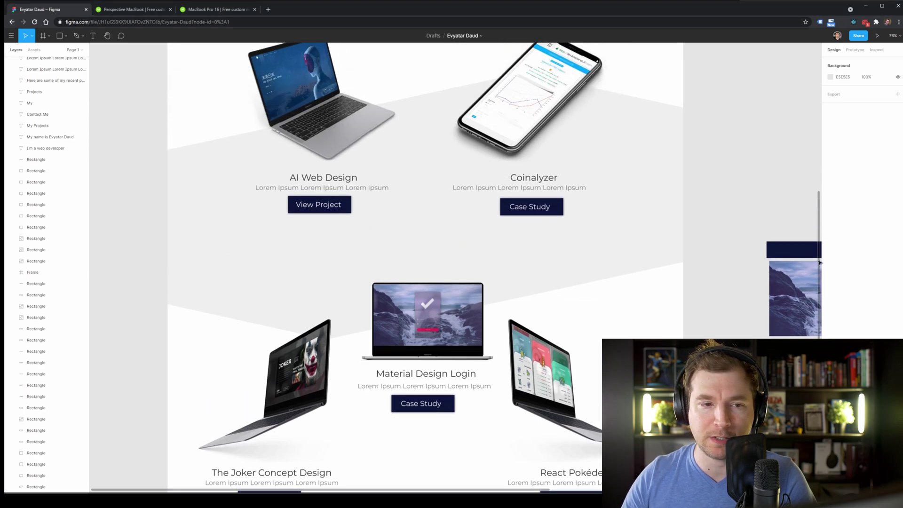
{"action": "scroll", "coordinate": [815, 295], "scroll_direction": "down", "scroll_amount": 5}
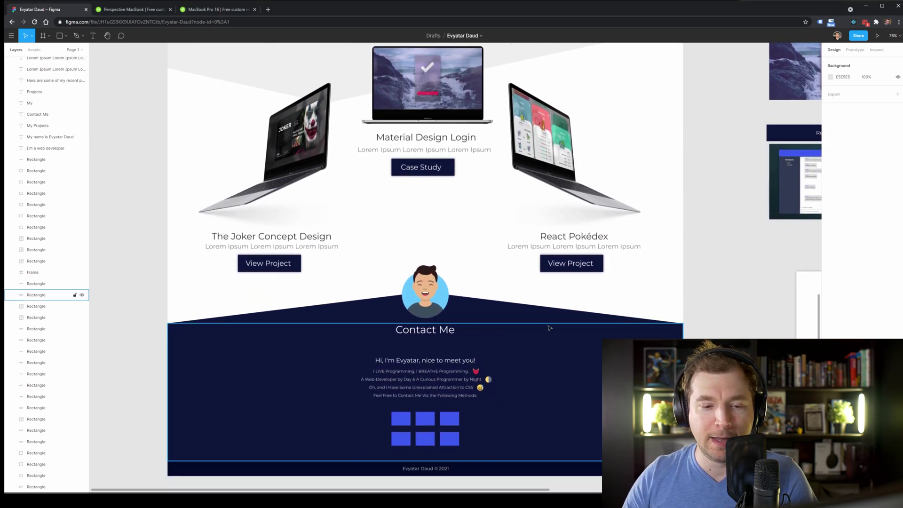
{"action": "mouse_move", "coordinate": [306, 292]}
{"action": "left_mouse_down"}
{"action": "mouse_move", "coordinate": [431, 231]}
{"action": "mouse_move", "coordinate": [521, 290]}
{"action": "left_mouse_up"}
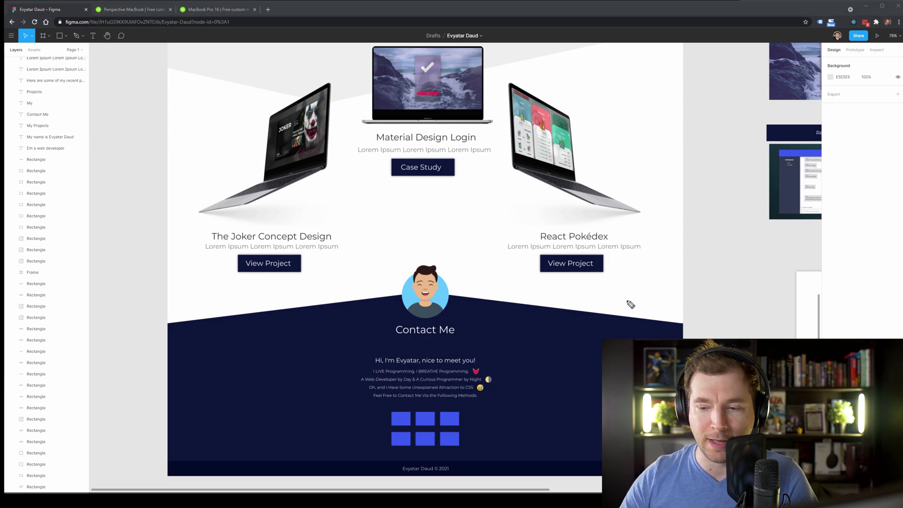
{"action": "left_click_drag", "start_coordinate": [514, 364], "coordinate": [633, 320]}
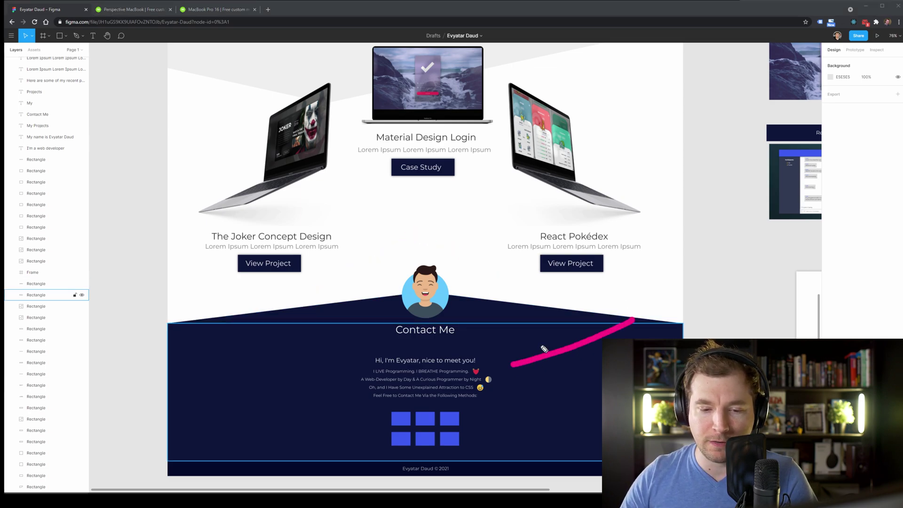
{"action": "left_click_drag", "start_coordinate": [543, 346], "coordinate": [562, 374]}
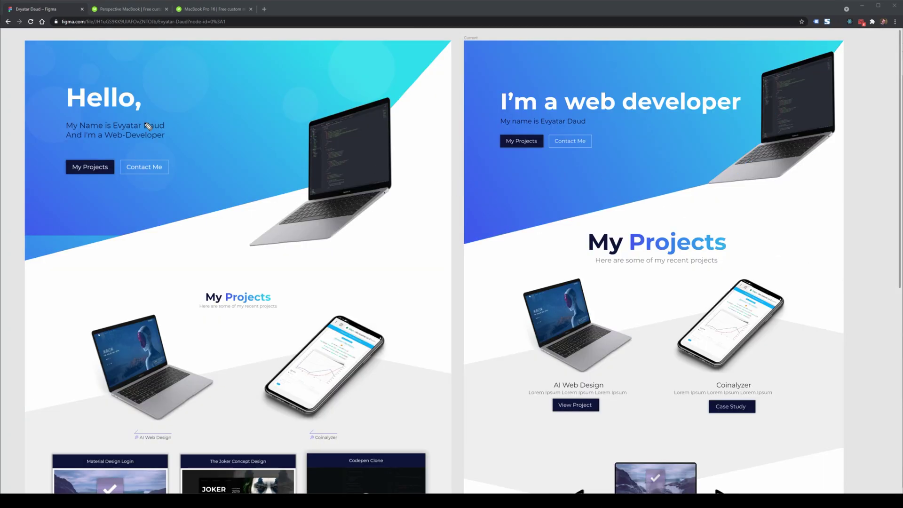
{"action": "mouse_move", "coordinate": [55, 79]}
{"action": "left_mouse_down"}
{"action": "mouse_move", "coordinate": [78, 122]}
{"action": "mouse_move", "coordinate": [186, 105]}
{"action": "left_mouse_up"}
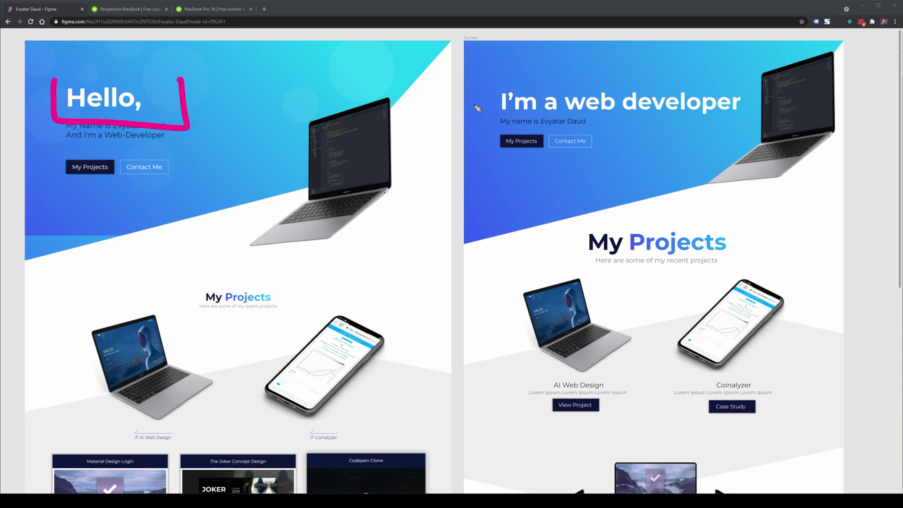
{"action": "mouse_move", "coordinate": [484, 83]}
{"action": "left_mouse_down"}
{"action": "mouse_move", "coordinate": [493, 122]}
{"action": "mouse_move", "coordinate": [703, 128]}
{"action": "mouse_move", "coordinate": [769, 103]}
{"action": "left_mouse_up"}
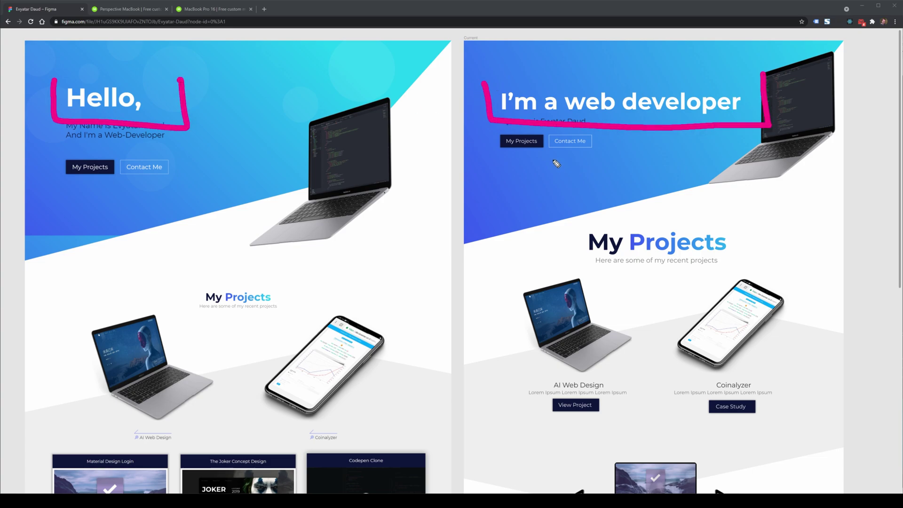
{"action": "key", "text": "ctrl+shift+7"}
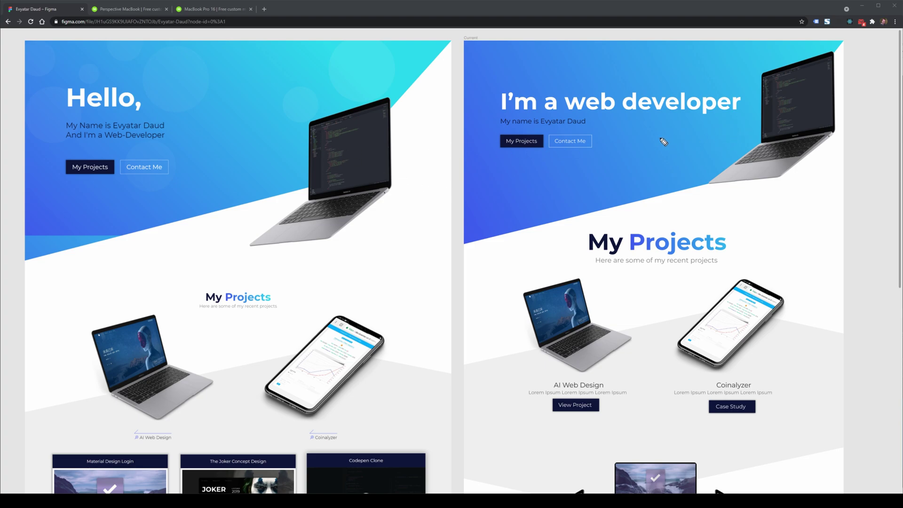
{"action": "left_click_drag", "start_coordinate": [348, 202], "coordinate": [345, 98]}
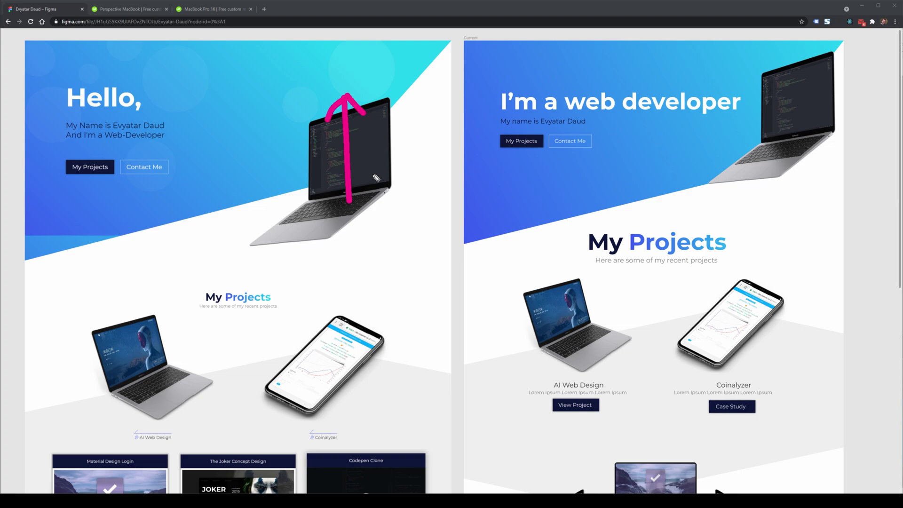
{"action": "key", "text": "e"}
{"action": "mouse_move", "coordinate": [184, 131]}
{"action": "left_mouse_down"}
{"action": "mouse_move", "coordinate": [284, 134]}
{"action": "mouse_move", "coordinate": [275, 123]}
{"action": "mouse_move", "coordinate": [294, 134]}
{"action": "left_mouse_up"}
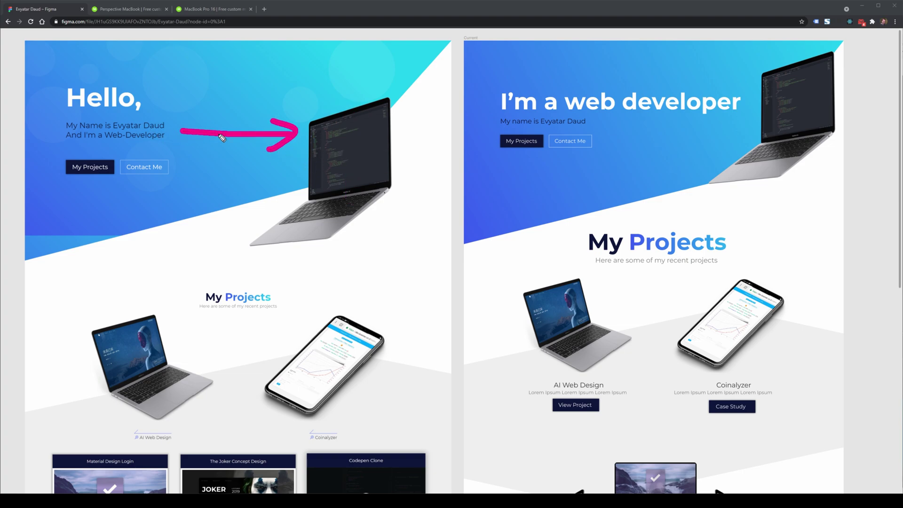
{"action": "key", "text": "e"}
{"action": "left_click_drag", "start_coordinate": [632, 125], "coordinate": [728, 126]}
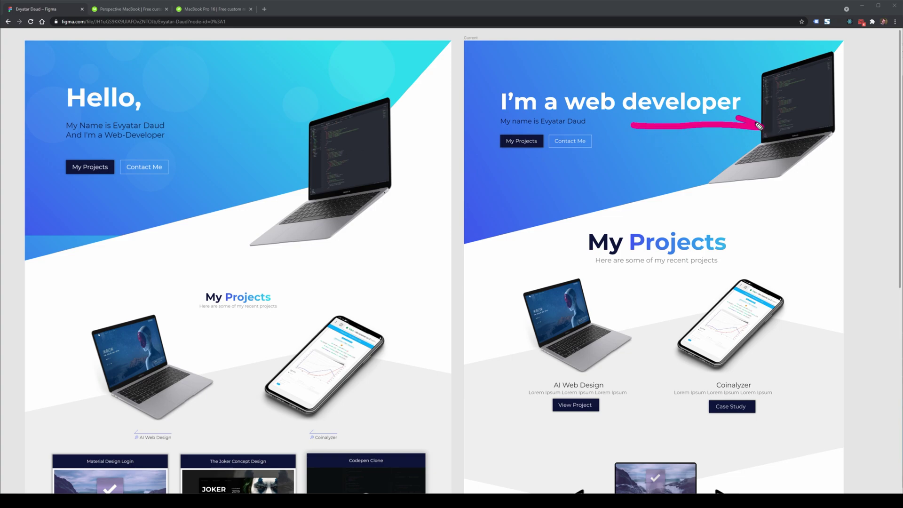
{"action": "key", "text": "e"}
{"action": "mouse_move", "coordinate": [475, 48]}
{"action": "left_mouse_down"}
{"action": "mouse_move", "coordinate": [475, 137]}
{"action": "mouse_move", "coordinate": [821, 190]}
{"action": "mouse_move", "coordinate": [811, 107]}
{"action": "left_mouse_up"}
{"action": "mouse_move", "coordinate": [438, 61]}
{"action": "left_mouse_down"}
{"action": "mouse_move", "coordinate": [439, 230]}
{"action": "mouse_move", "coordinate": [295, 250]}
{"action": "mouse_move", "coordinate": [80, 238]}
{"action": "mouse_move", "coordinate": [53, 138]}
{"action": "left_mouse_up"}
{"action": "key", "text": "e"}
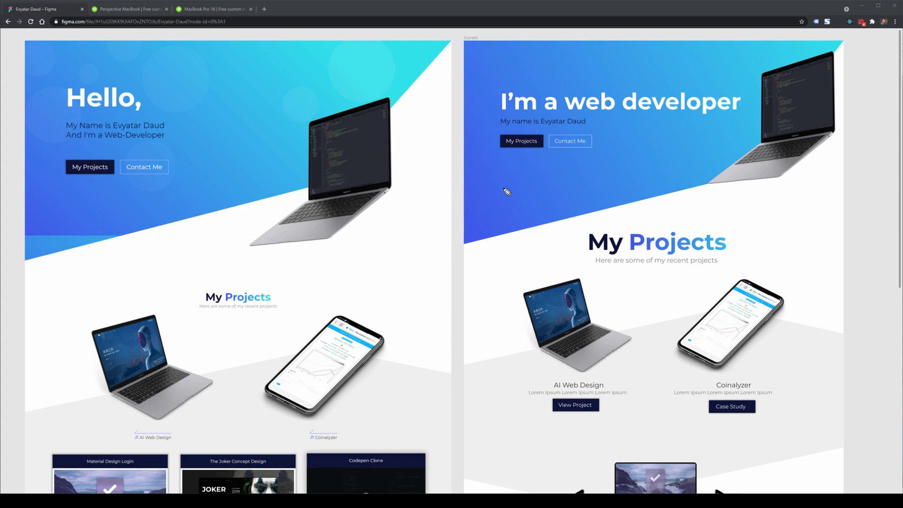
{"action": "left_click_drag", "start_coordinate": [617, 158], "coordinate": [639, 222]}
{"action": "left_click_drag", "start_coordinate": [180, 182], "coordinate": [219, 251]}
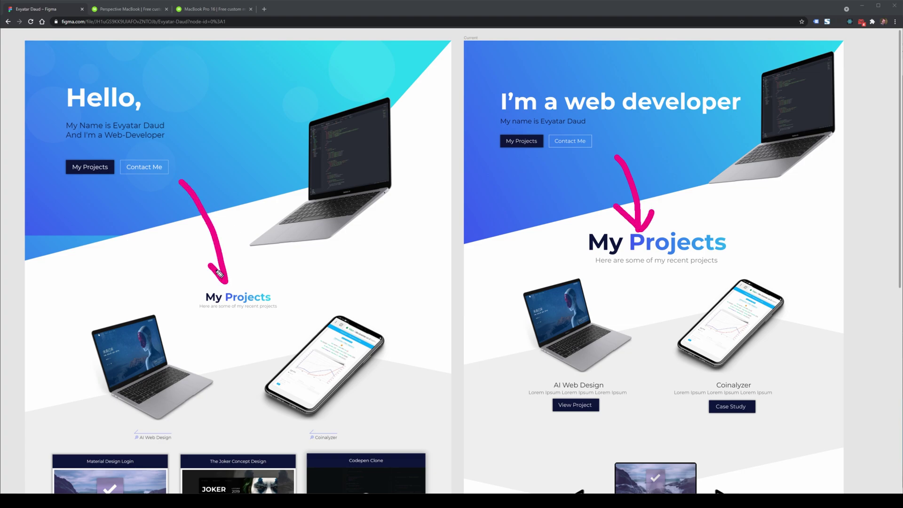
{"action": "left_click_drag", "start_coordinate": [659, 260], "coordinate": [89, 268]}
{"action": "key", "text": "e"}
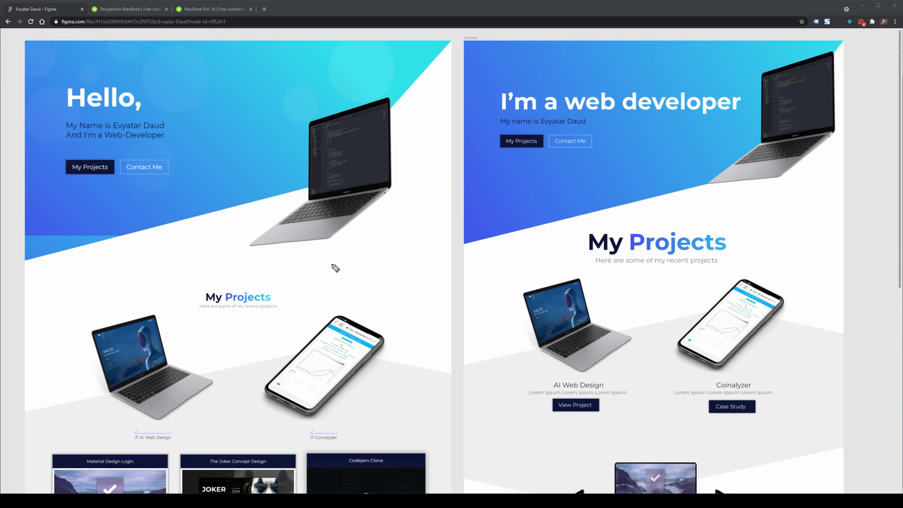
{"action": "mouse_move", "coordinate": [577, 217]}
{"action": "left_mouse_down"}
{"action": "mouse_move", "coordinate": [743, 268]}
{"action": "mouse_move", "coordinate": [711, 216]}
{"action": "mouse_move", "coordinate": [551, 217]}
{"action": "left_mouse_up"}
{"action": "key", "text": "e"}
{"action": "mouse_move", "coordinate": [43, 409]}
{"action": "left_mouse_down"}
{"action": "mouse_move", "coordinate": [49, 296]}
{"action": "mouse_move", "coordinate": [74, 324]}
{"action": "left_mouse_up"}
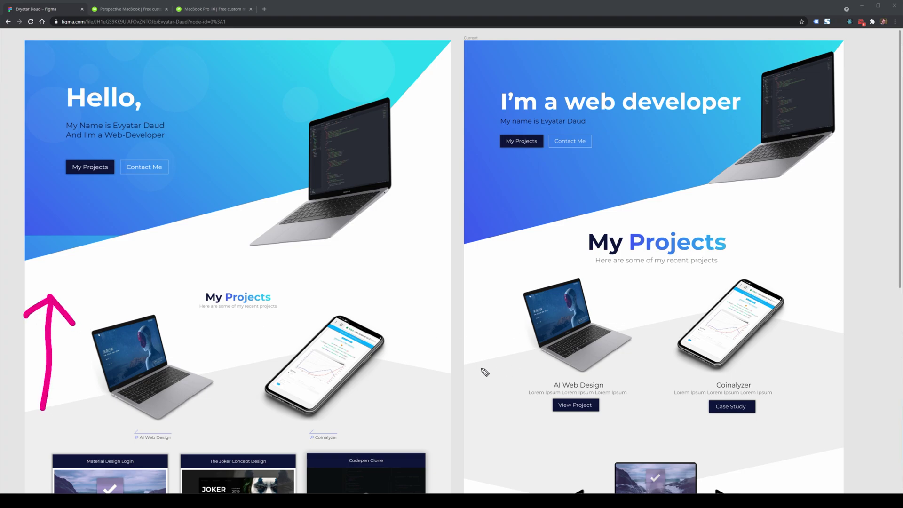
{"action": "mouse_move", "coordinate": [485, 371]}
{"action": "left_mouse_down"}
{"action": "mouse_move", "coordinate": [479, 258]}
{"action": "mouse_move", "coordinate": [435, 292]}
{"action": "left_mouse_up"}
{"action": "left_click_drag", "start_coordinate": [478, 259], "coordinate": [514, 298]}
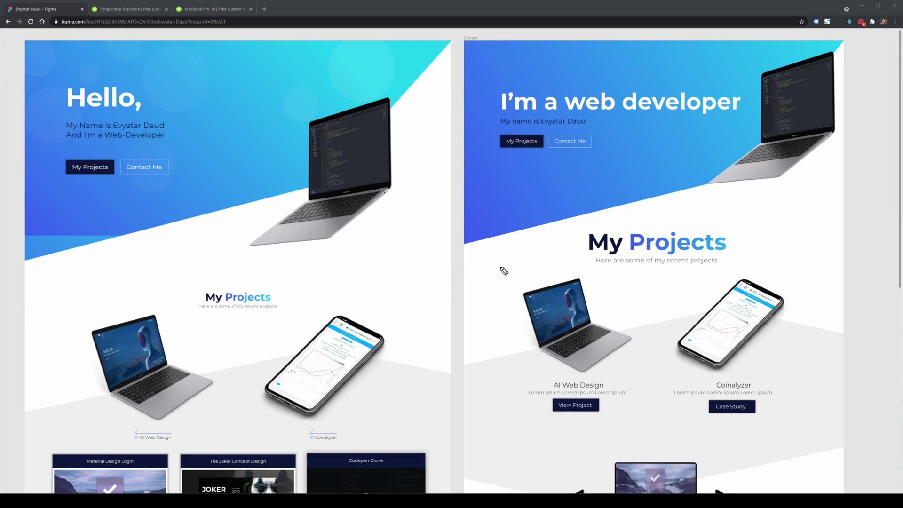
{"action": "left_click_drag", "start_coordinate": [497, 237], "coordinate": [497, 351]}
{"action": "left_click_drag", "start_coordinate": [510, 321], "coordinate": [497, 351]}
{"action": "mouse_move", "coordinate": [478, 257]}
{"action": "left_mouse_down"}
{"action": "mouse_move", "coordinate": [497, 238]}
{"action": "mouse_move", "coordinate": [524, 253]}
{"action": "left_mouse_up"}
{"action": "left_click_drag", "start_coordinate": [58, 267], "coordinate": [56, 386]}
{"action": "left_click_drag", "start_coordinate": [82, 343], "coordinate": [55, 385]}
{"action": "left_click_drag", "start_coordinate": [42, 282], "coordinate": [59, 267]}
{"action": "left_click_drag", "start_coordinate": [59, 266], "coordinate": [87, 287]}
{"action": "mouse_move", "coordinate": [496, 281]}
{"action": "left_mouse_down"}
{"action": "mouse_move", "coordinate": [504, 423]}
{"action": "mouse_move", "coordinate": [636, 422]}
{"action": "mouse_move", "coordinate": [634, 278]}
{"action": "mouse_move", "coordinate": [645, 345]}
{"action": "mouse_move", "coordinate": [741, 456]}
{"action": "mouse_move", "coordinate": [790, 282]}
{"action": "left_mouse_up"}
{"action": "mouse_move", "coordinate": [487, 410]}
{"action": "left_mouse_down"}
{"action": "mouse_move", "coordinate": [512, 400]}
{"action": "mouse_move", "coordinate": [502, 388]}
{"action": "mouse_move", "coordinate": [573, 452]}
{"action": "left_mouse_up"}
{"action": "mouse_move", "coordinate": [567, 412]}
{"action": "left_mouse_down"}
{"action": "mouse_move", "coordinate": [558, 424]}
{"action": "mouse_move", "coordinate": [584, 420]}
{"action": "left_mouse_up"}
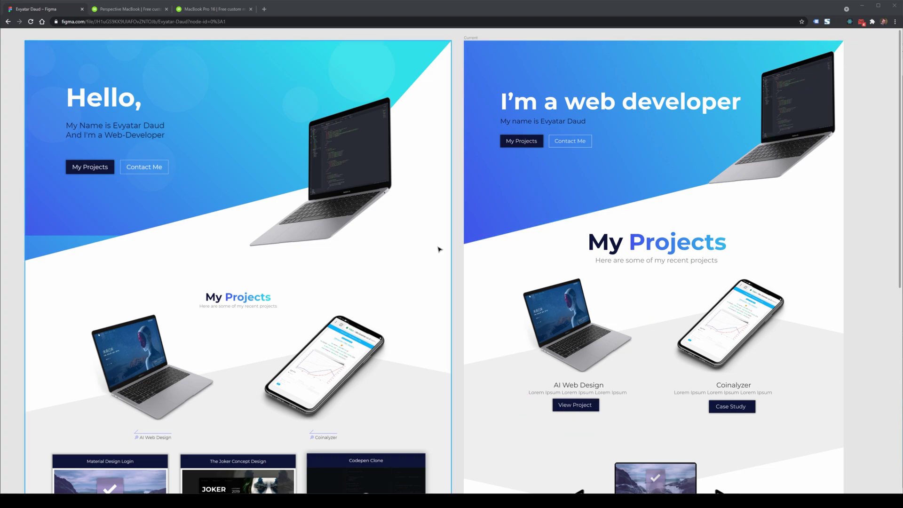
- Scroll down to the project sections, then circle and cross out the six original project cards before clearing the strokes
{"action": "scroll", "coordinate": [700, 241], "scroll_direction": "down", "scroll_amount": 1}
{"action": "scroll", "coordinate": [700, 240], "scroll_direction": "down", "scroll_amount": 6}
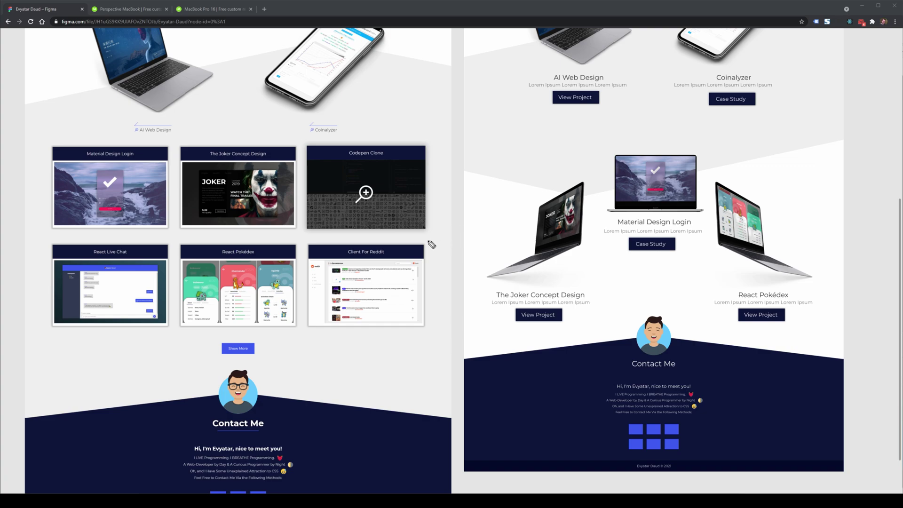
{"action": "mouse_move", "coordinate": [48, 140]}
{"action": "left_mouse_down"}
{"action": "mouse_move", "coordinate": [51, 257]}
{"action": "mouse_move", "coordinate": [432, 325]}
{"action": "mouse_move", "coordinate": [147, 158]}
{"action": "mouse_move", "coordinate": [70, 162]}
{"action": "mouse_move", "coordinate": [410, 326]}
{"action": "left_mouse_up"}
{"action": "left_click_drag", "start_coordinate": [364, 181], "coordinate": [67, 302]}
{"action": "key", "text": "ctrl+shift+7"}
- Draw arrows at the Material Design Login card and the Joker laptop, clearing each
{"action": "mouse_move", "coordinate": [16, 157]}
{"action": "left_mouse_down"}
{"action": "mouse_move", "coordinate": [66, 168]}
{"action": "mouse_move", "coordinate": [42, 177]}
{"action": "left_mouse_up"}
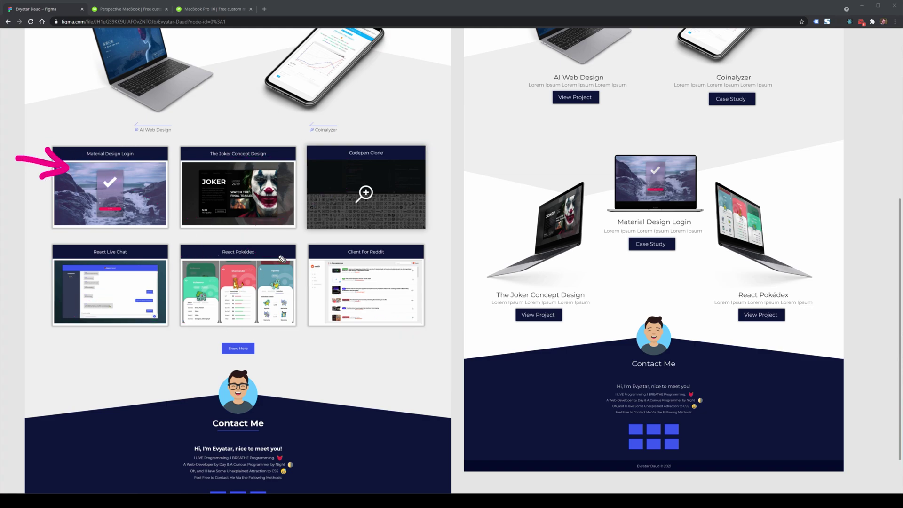
{"action": "key", "text": "ctrl+shift+7"}
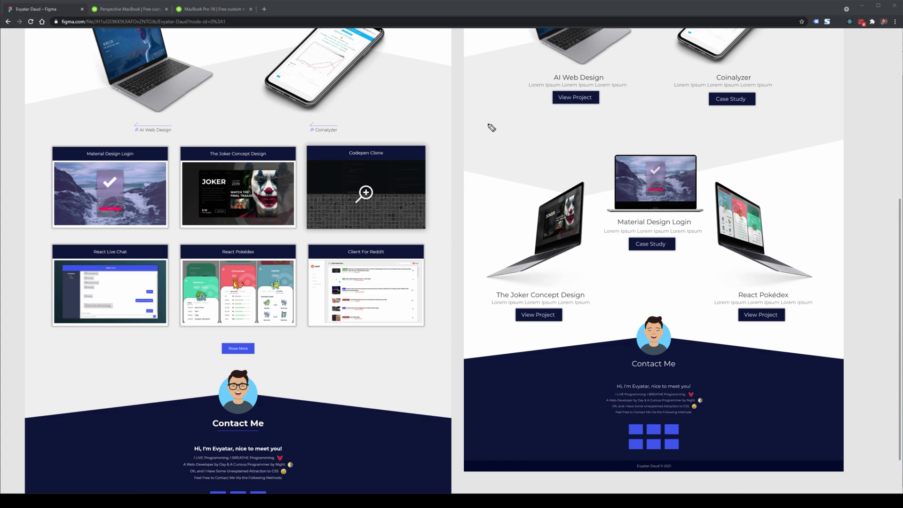
{"action": "mouse_move", "coordinate": [412, 117]}
{"action": "left_mouse_down"}
{"action": "mouse_move", "coordinate": [496, 126]}
{"action": "mouse_move", "coordinate": [564, 178]}
{"action": "left_mouse_up"}
{"action": "left_click_drag", "start_coordinate": [543, 139], "coordinate": [564, 178]}
{"action": "left_click_drag", "start_coordinate": [516, 164], "coordinate": [562, 175]}
{"action": "key", "text": "ctrl+shift+7"}
- Point at the laptop showcase, then mark the Material Design Login, Joker and Codepen Clone cards
{"action": "scroll", "coordinate": [611, 235], "scroll_direction": "up", "scroll_amount": 2}
{"action": "left_click_drag", "start_coordinate": [451, 176], "coordinate": [505, 117]}
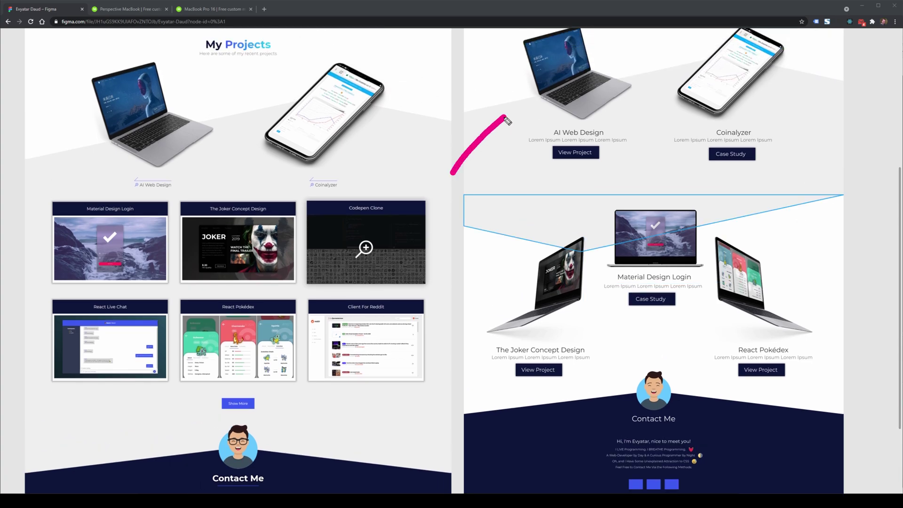
{"action": "left_click_drag", "start_coordinate": [446, 134], "coordinate": [504, 117]}
{"action": "key", "text": "ctrl+shift+7"}
{"action": "key", "text": "ctrl+shift+2"}
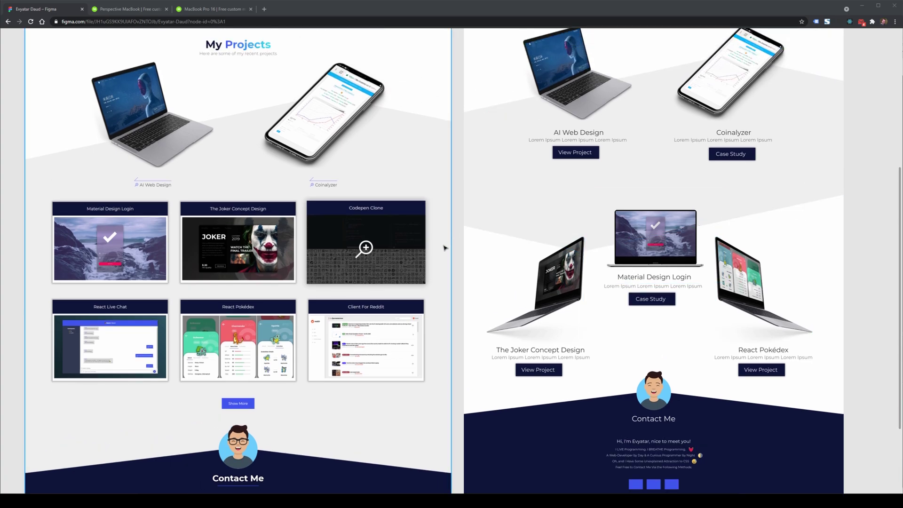
{"action": "mouse_move", "coordinate": [382, 219]}
{"action": "left_mouse_down"}
{"action": "mouse_move", "coordinate": [365, 292]}
{"action": "mouse_move", "coordinate": [539, 265]}
{"action": "left_mouse_up"}
{"action": "mouse_move", "coordinate": [510, 253]}
{"action": "left_mouse_down"}
{"action": "mouse_move", "coordinate": [529, 260]}
{"action": "mouse_move", "coordinate": [497, 282]}
{"action": "left_mouse_up"}
- Scroll the canvas to the Contact Me footer with its six placeholder link buttons
{"action": "scroll", "coordinate": [596, 429], "scroll_direction": "down", "scroll_amount": 3}
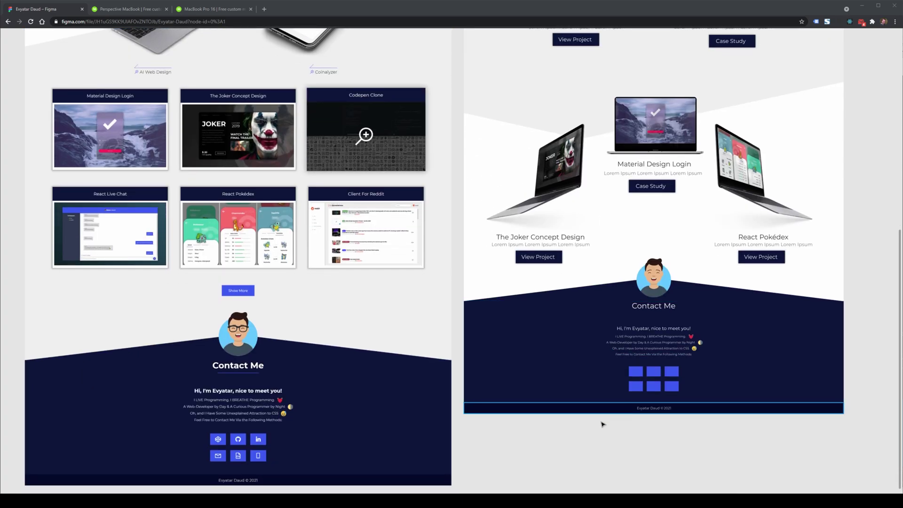